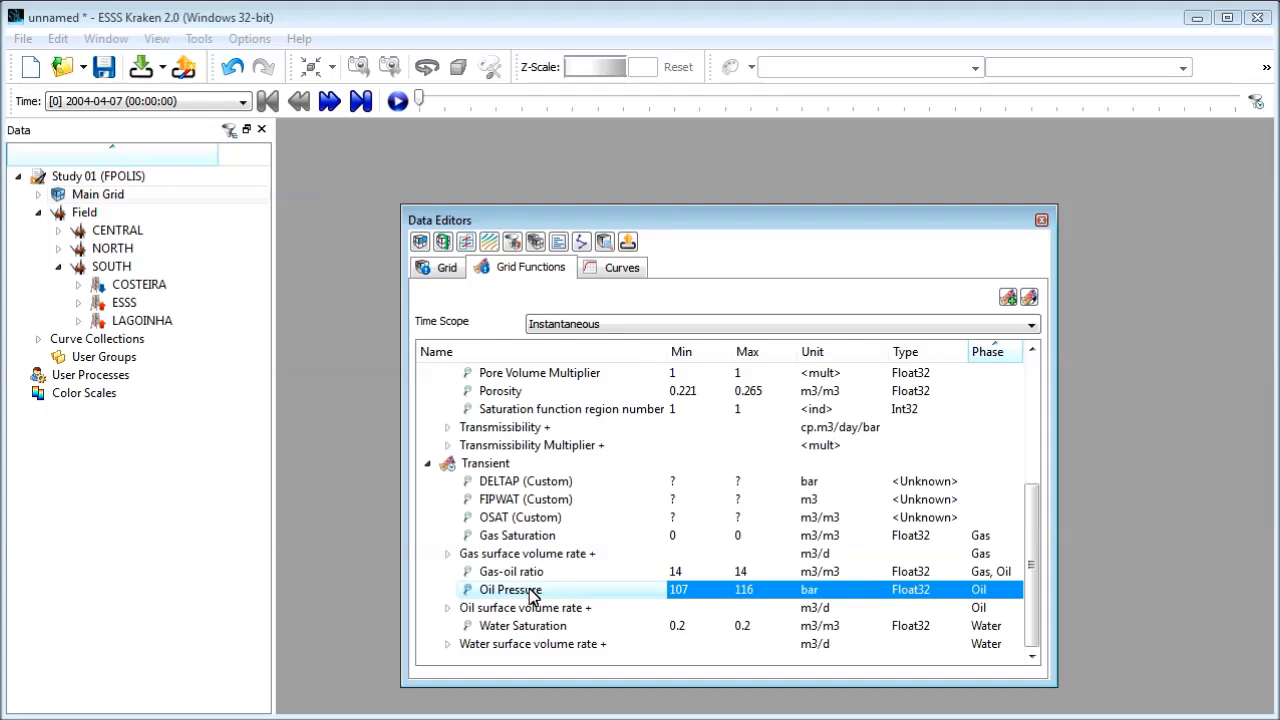
# Step: Review the Field's well properties and its full curve list, and dock the floating Data Editors window
pyautogui.click(84, 214)
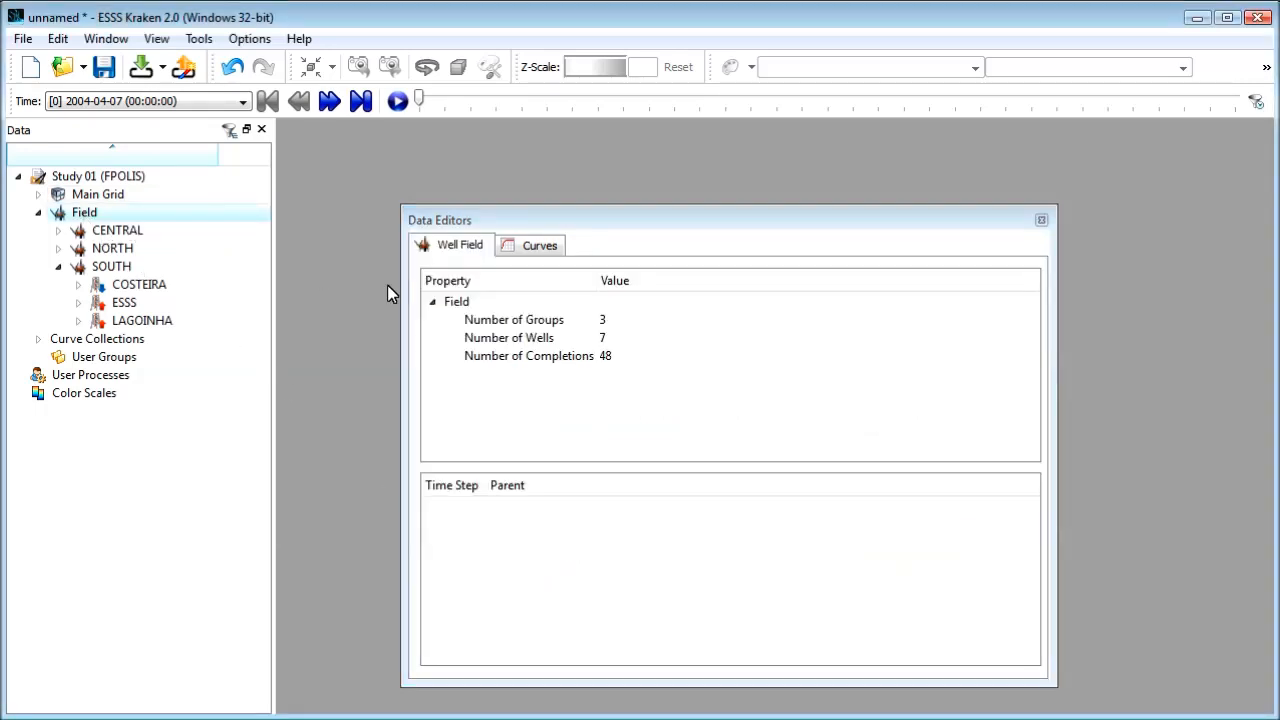
pyautogui.click(530, 323)
pyautogui.click(527, 342)
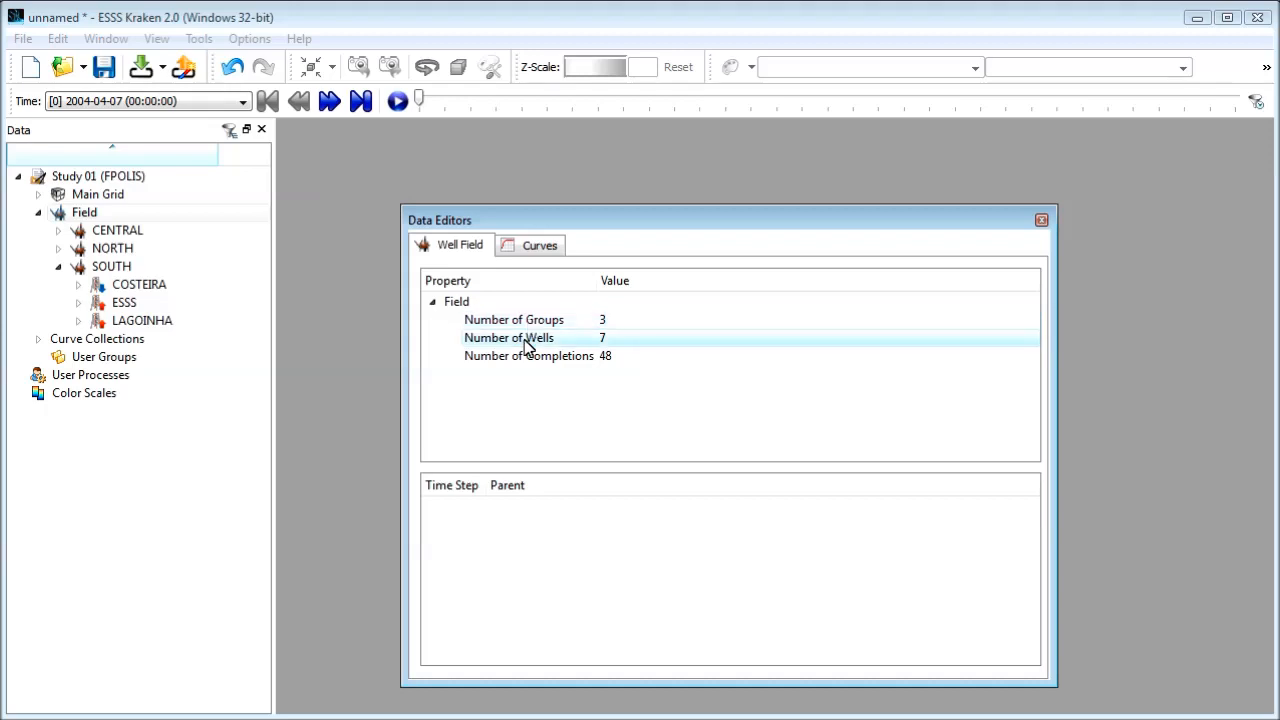
pyautogui.click(540, 247)
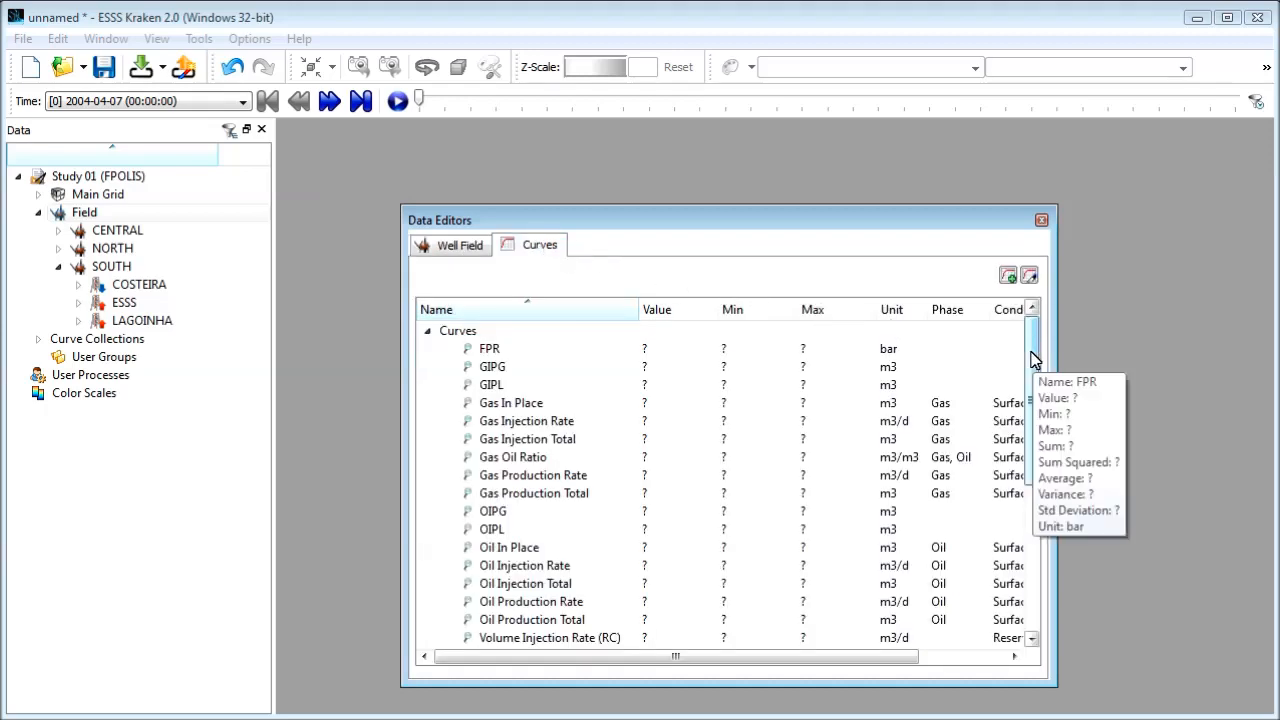
pyautogui.moveTo(1034, 360); pyautogui.dragTo(1018, 512)
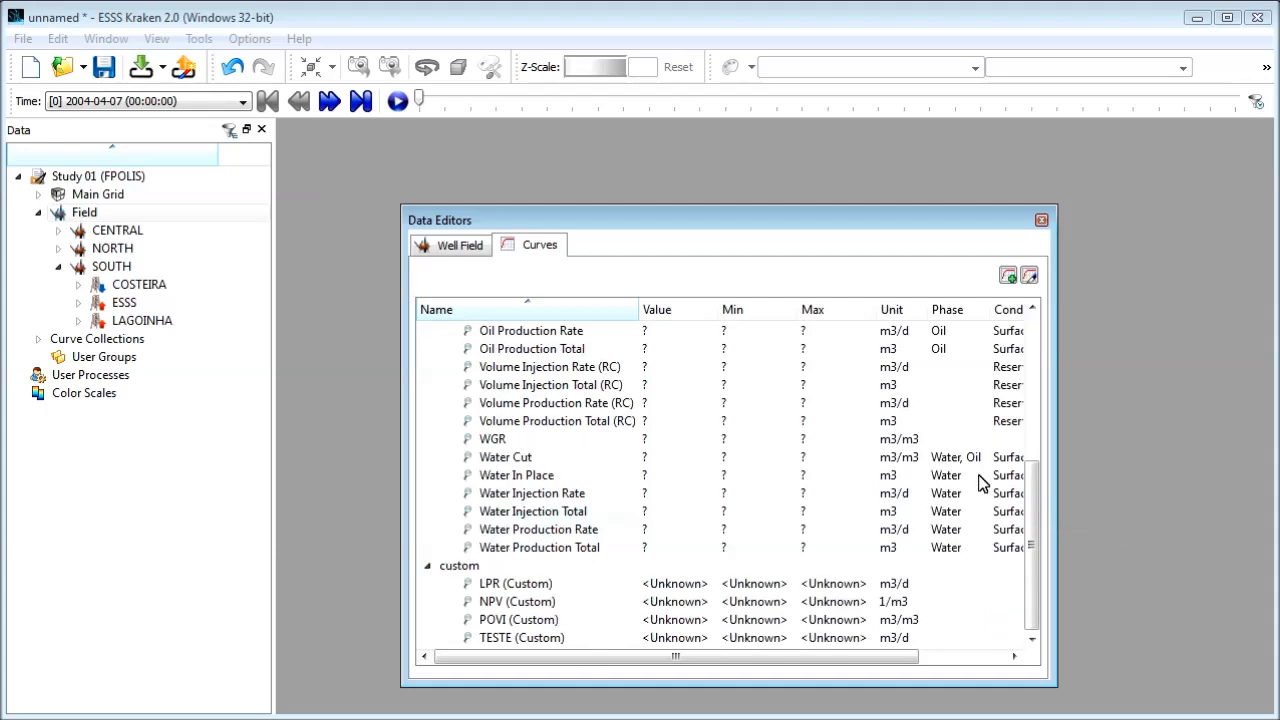
pyautogui.doubleClick(672, 228)
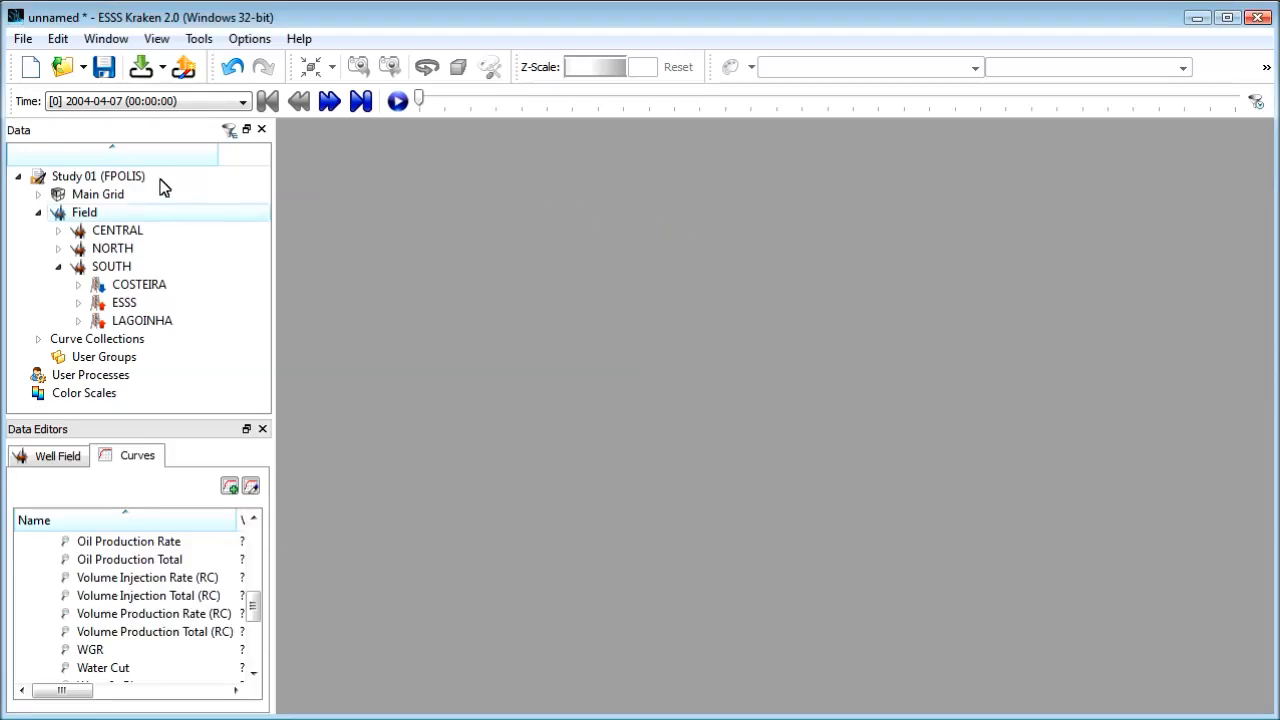
# Step: Create a maximized 3D view of Study 01 (FPOLIS) with the grid coloured by Oil Pressure
pyautogui.click(113, 180)
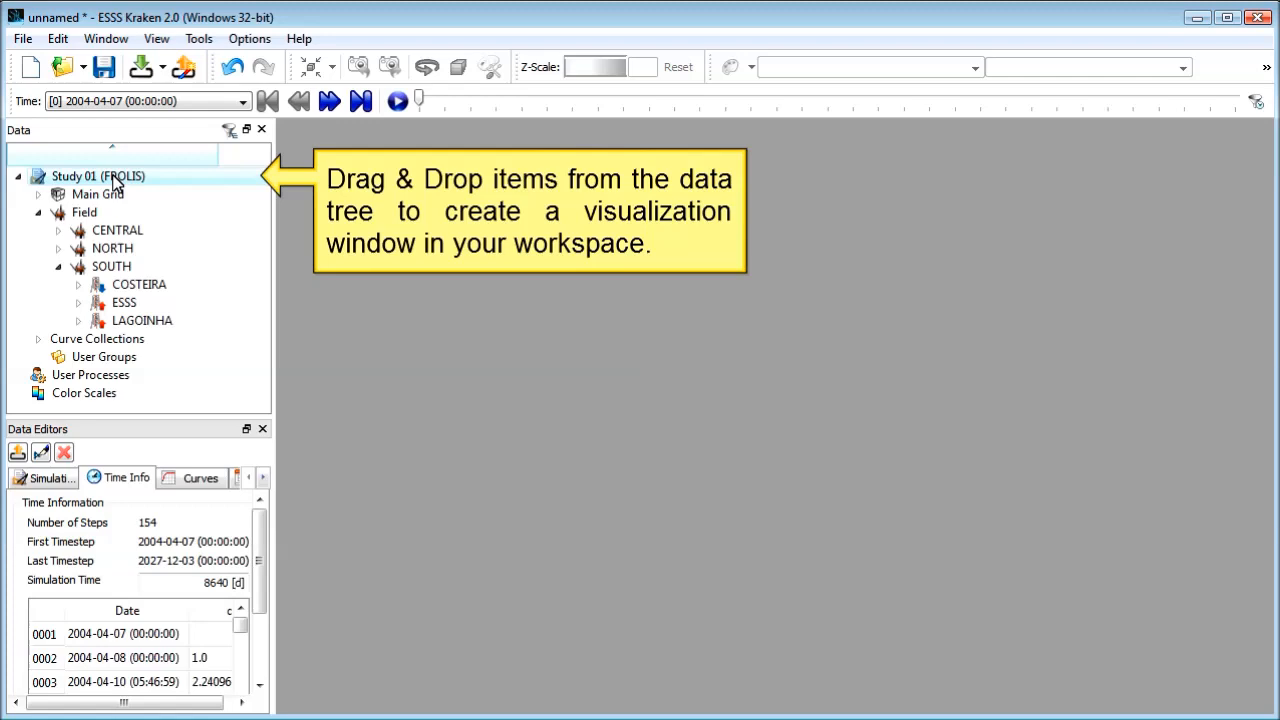
pyautogui.moveTo(113, 180); pyautogui.dragTo(399, 220)
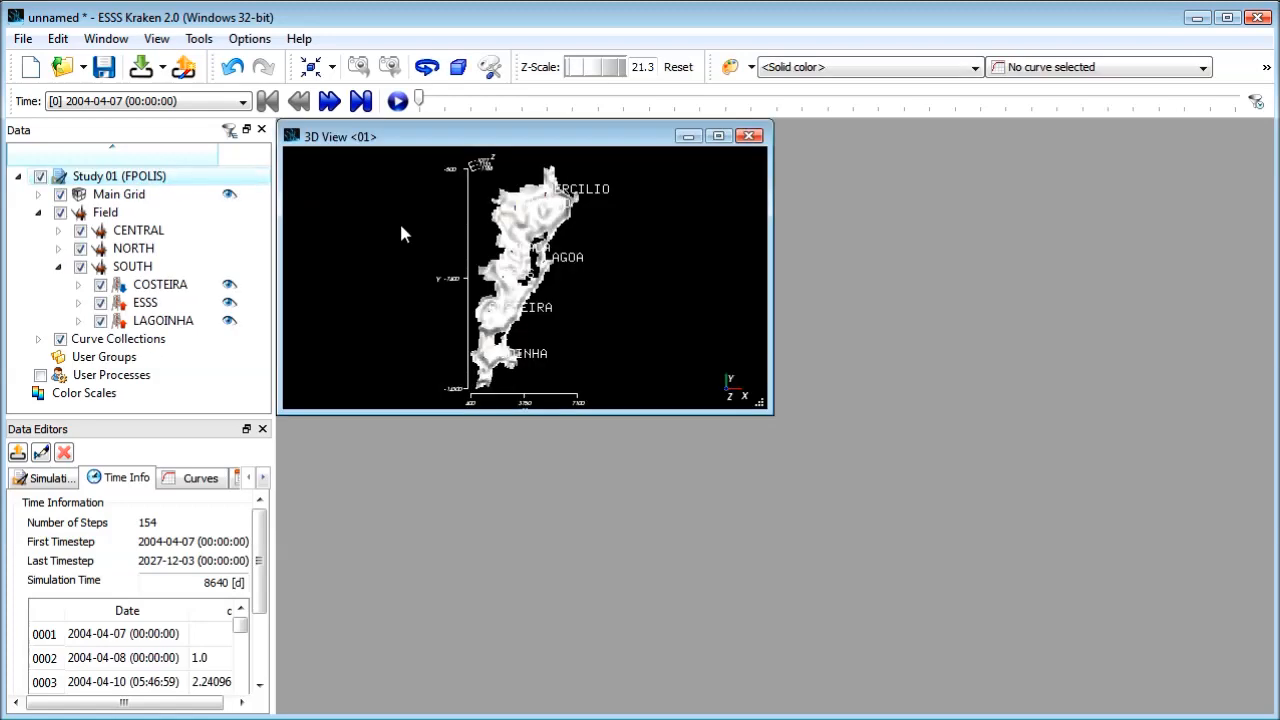
pyautogui.click(719, 137)
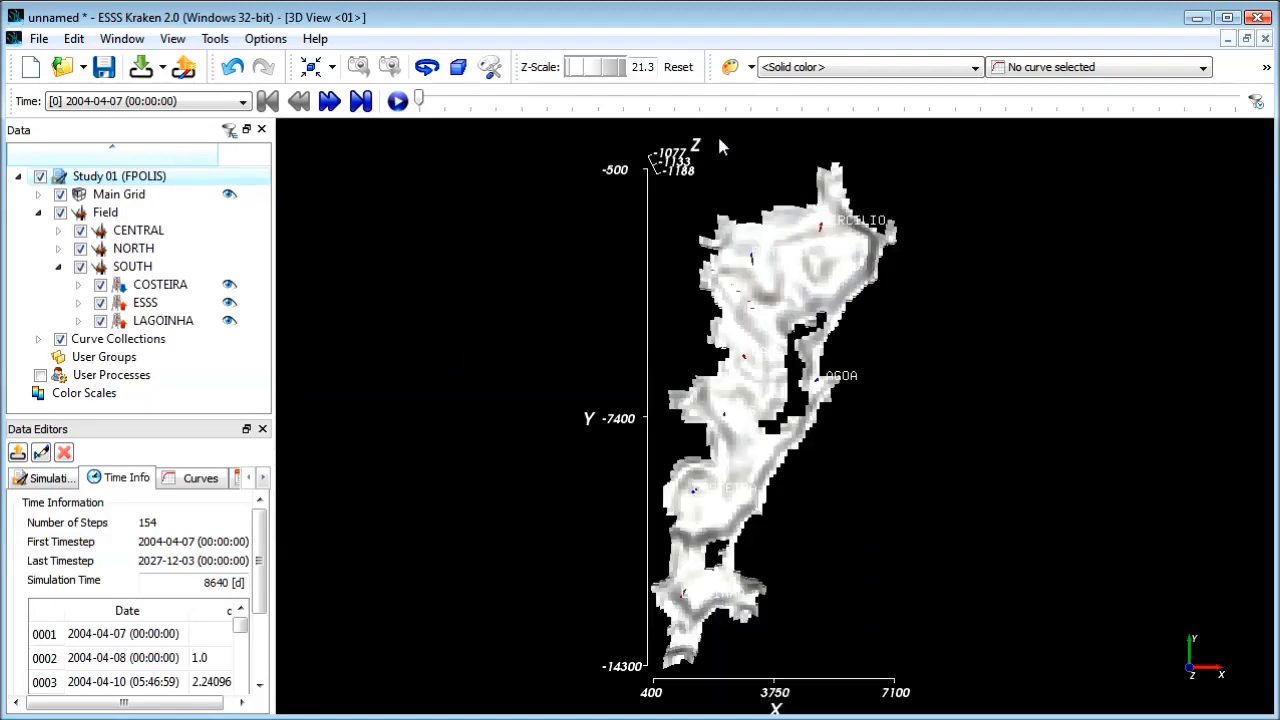
pyautogui.click(835, 70)
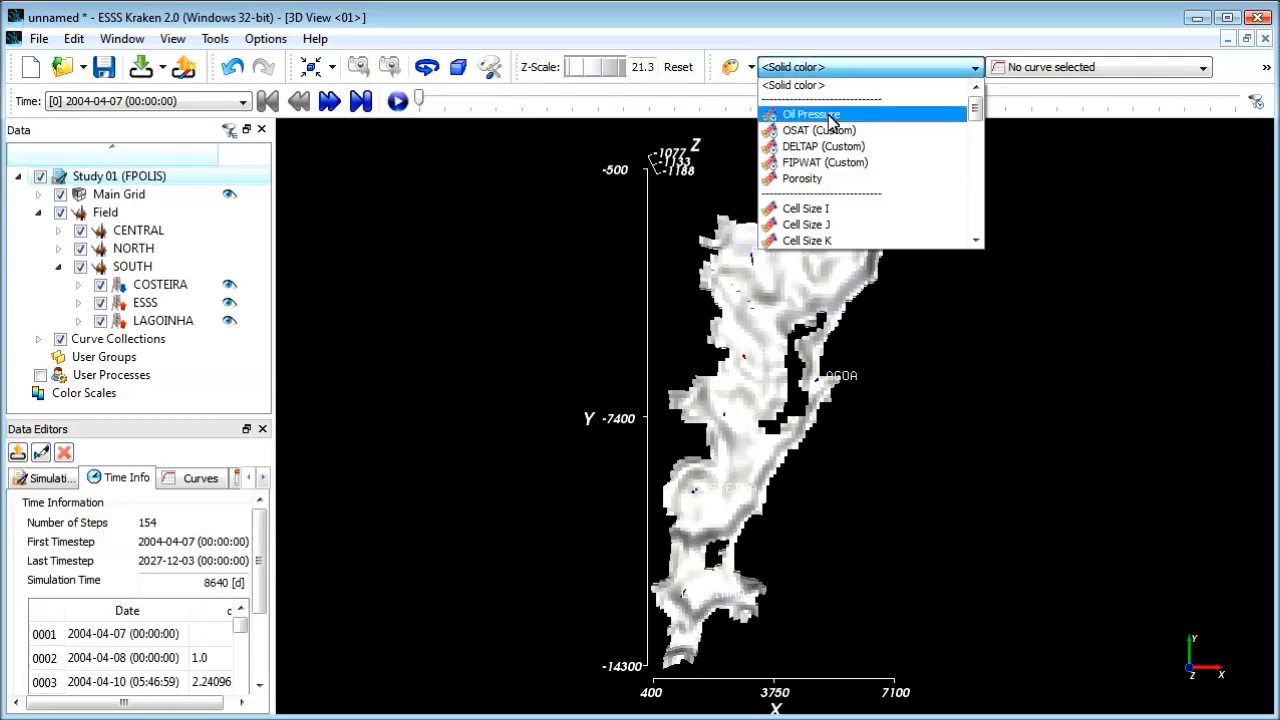
pyautogui.click(830, 116)
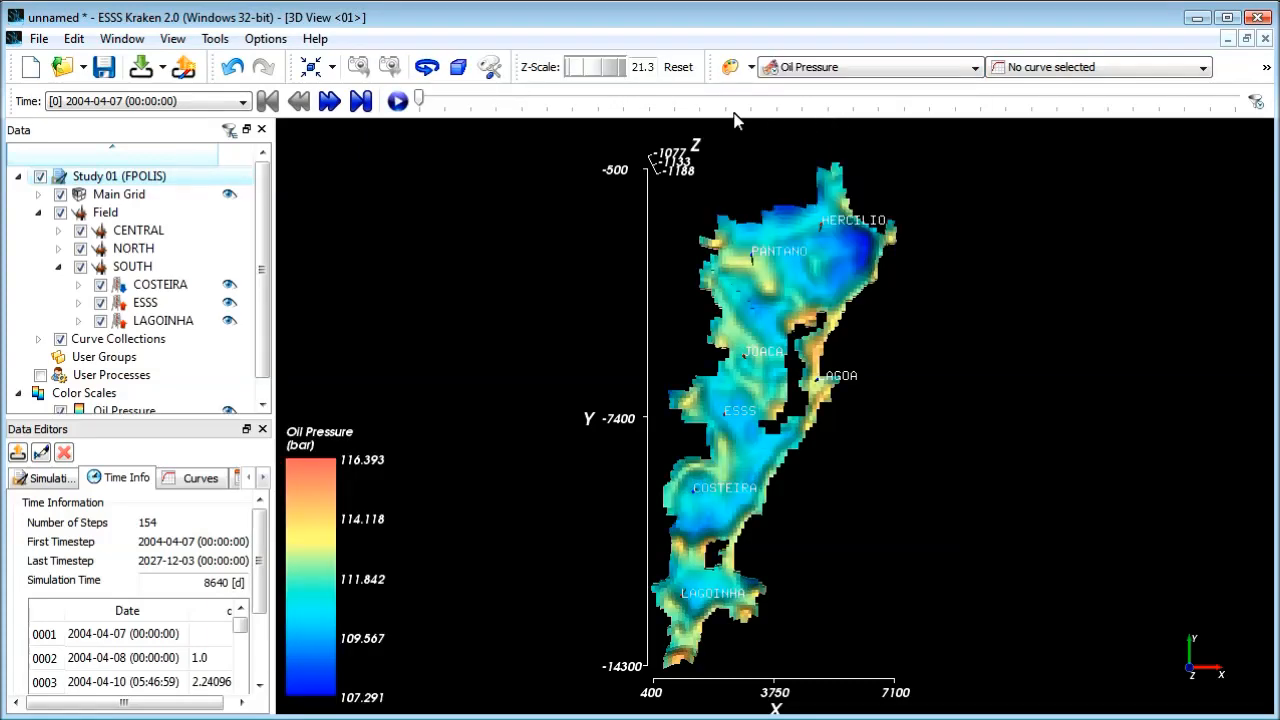
# Step: View the oil pressure at time step 2018-01-24, and play the time-step animation from the first step
pyautogui.click(214, 104)
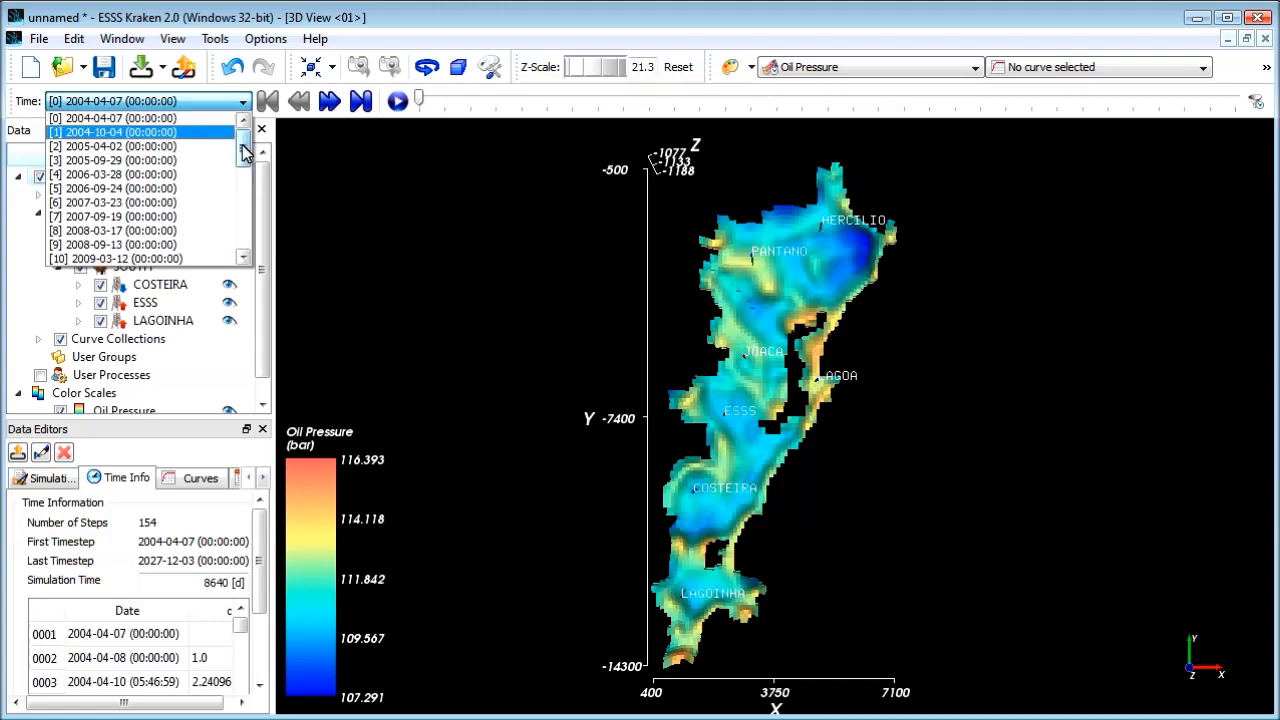
pyautogui.moveTo(245, 150); pyautogui.dragTo(245, 210)
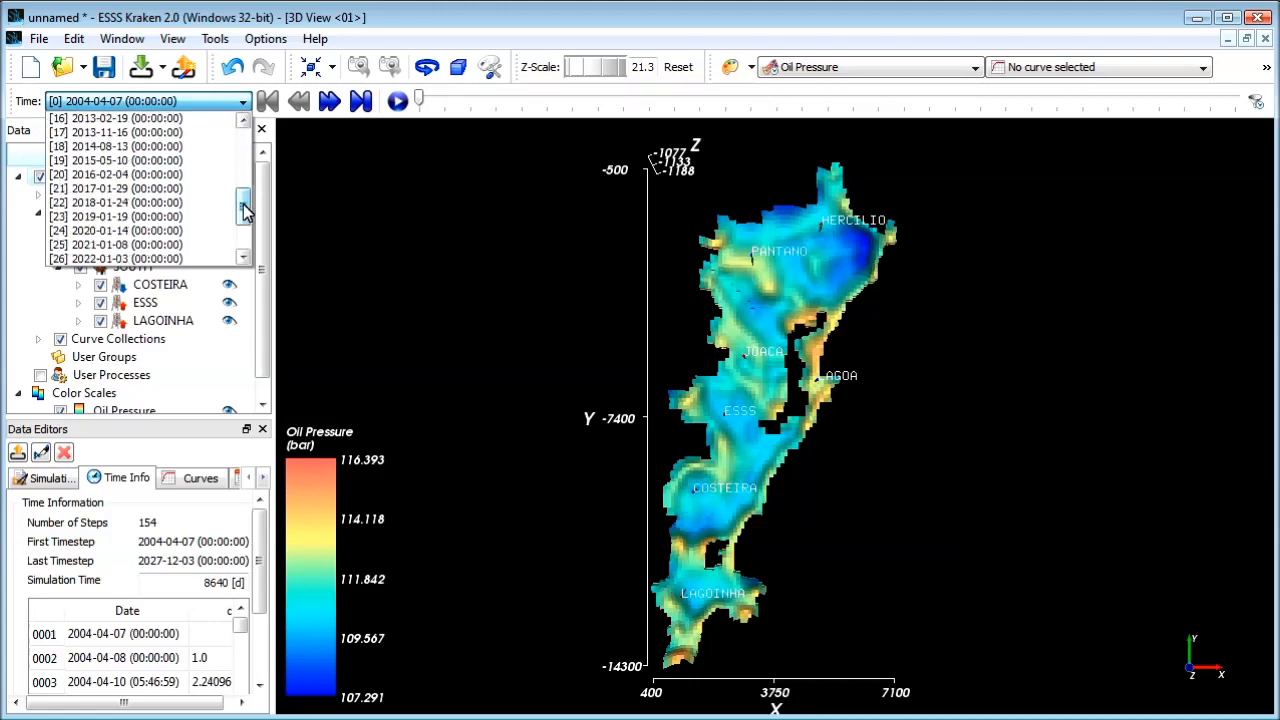
pyautogui.click(146, 204)
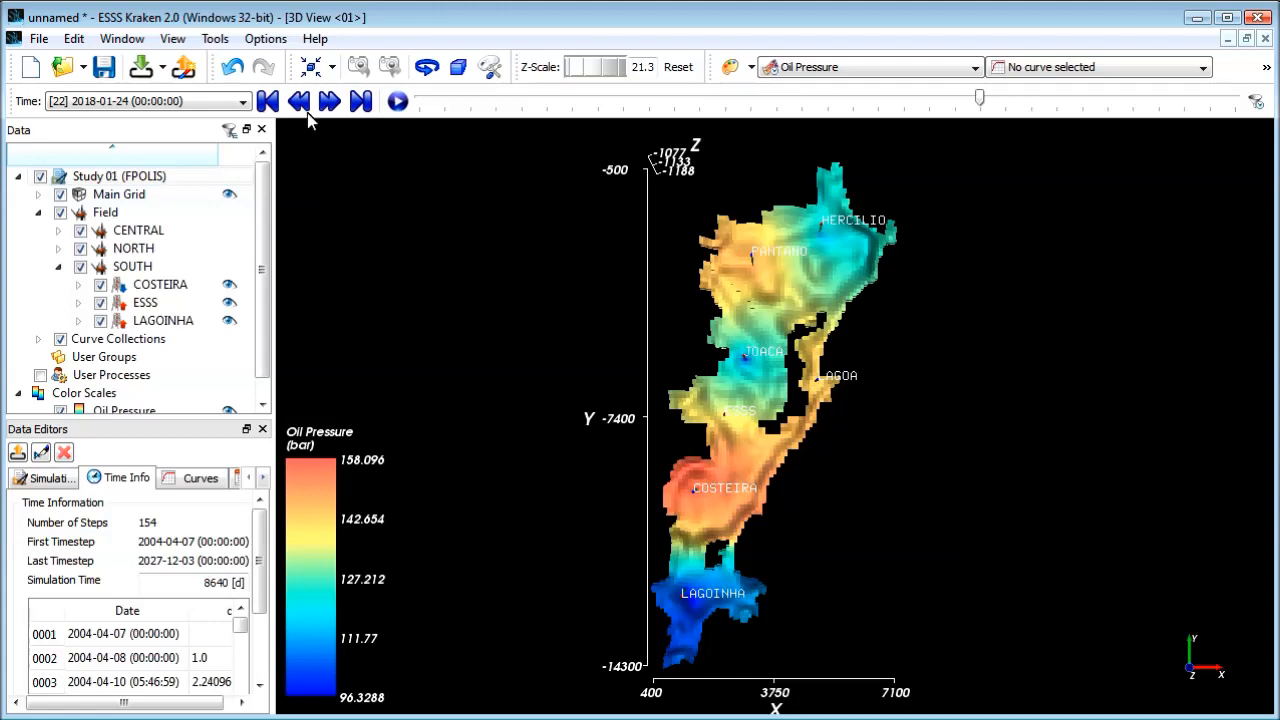
pyautogui.scroll(2, 198, 105)
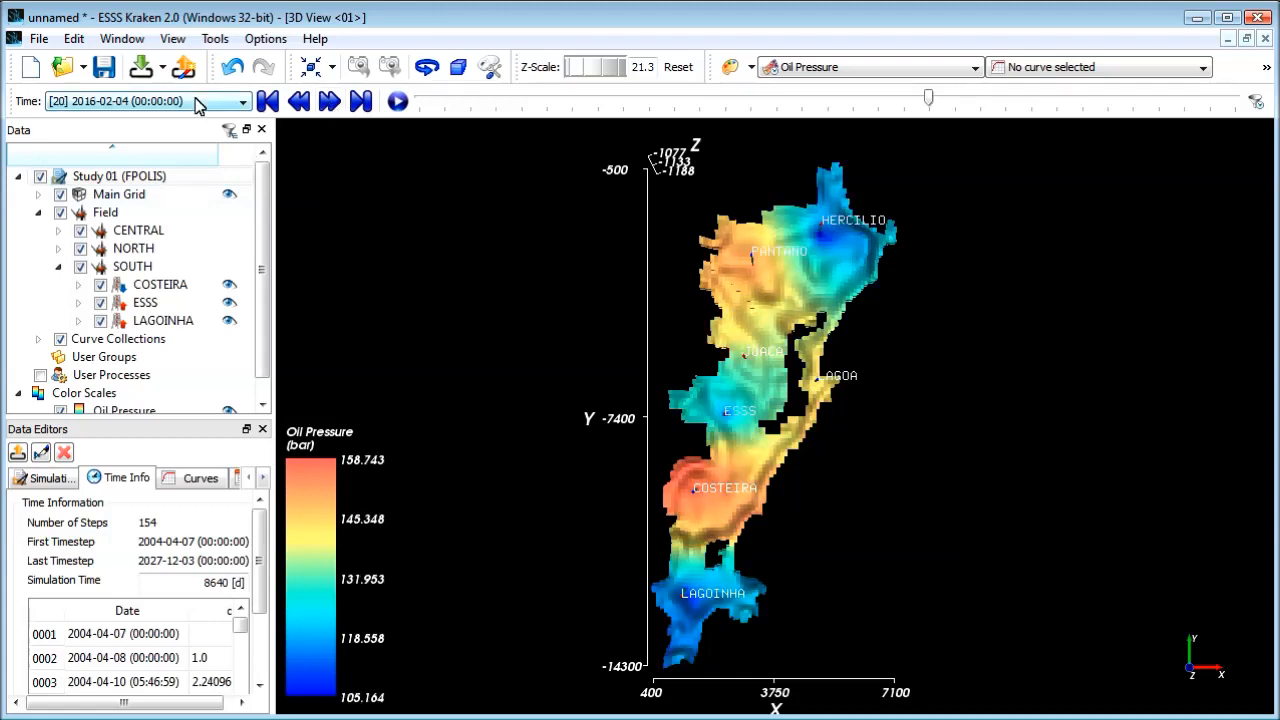
pyautogui.click(268, 102)
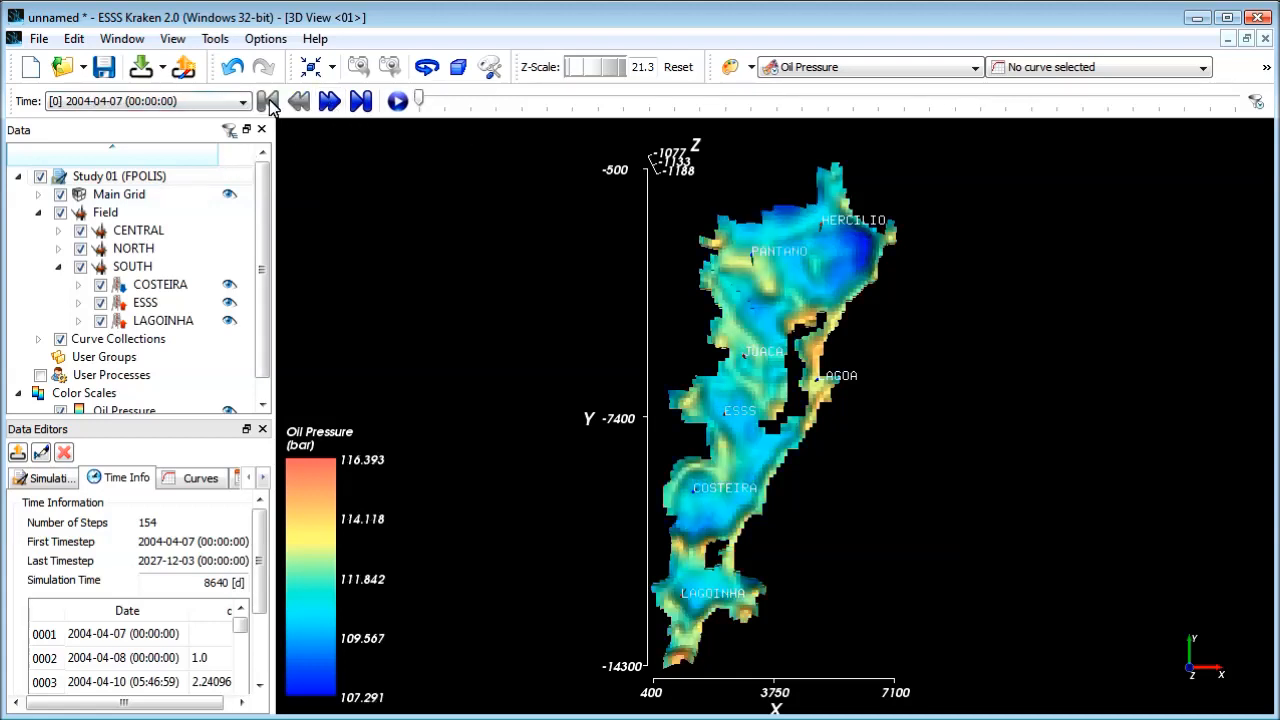
pyautogui.click(398, 102)
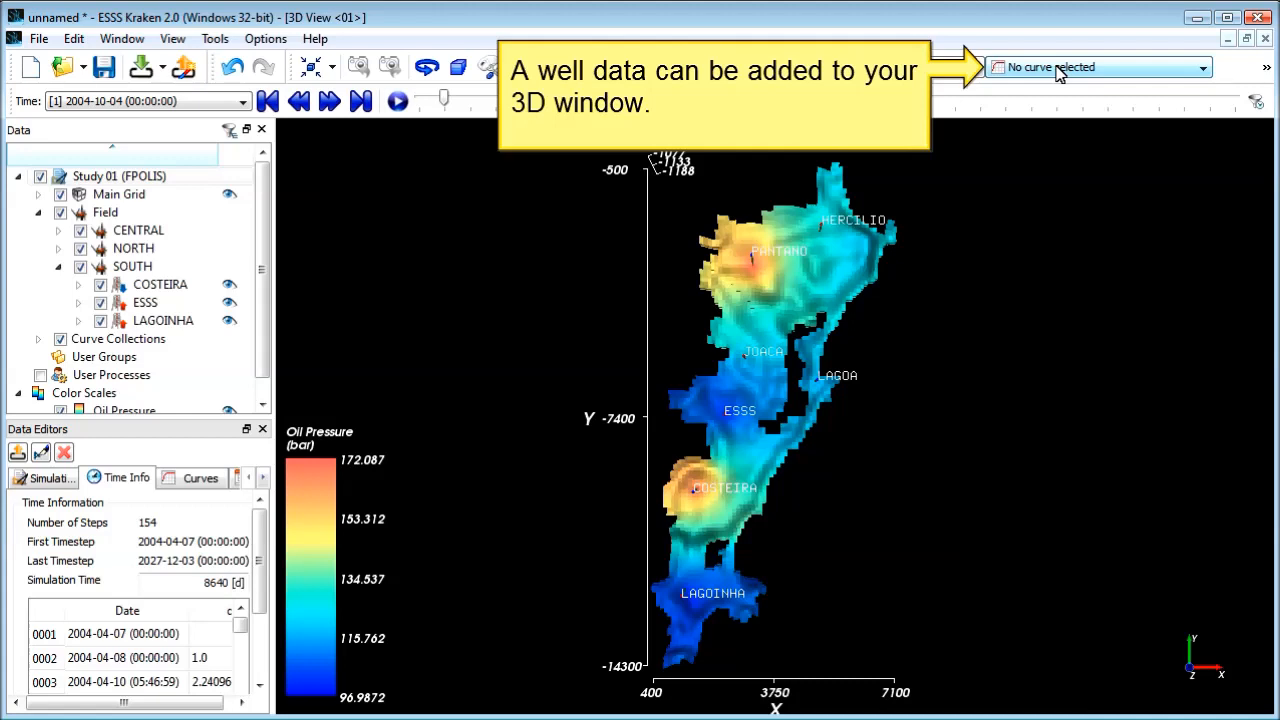
# Step: Show Bottom-hole Pressure on the wells in the 3D view and advance two time steps to 2005-09-29
pyautogui.click(1058, 70)
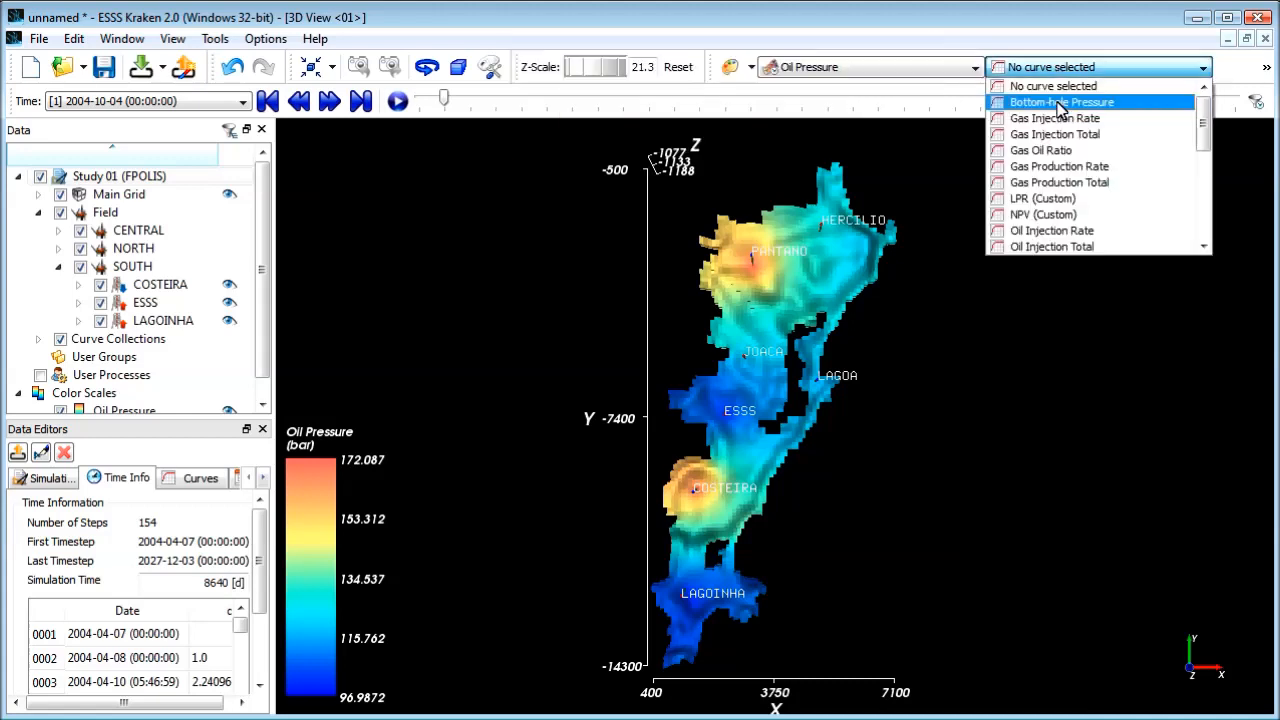
pyautogui.click(1060, 104)
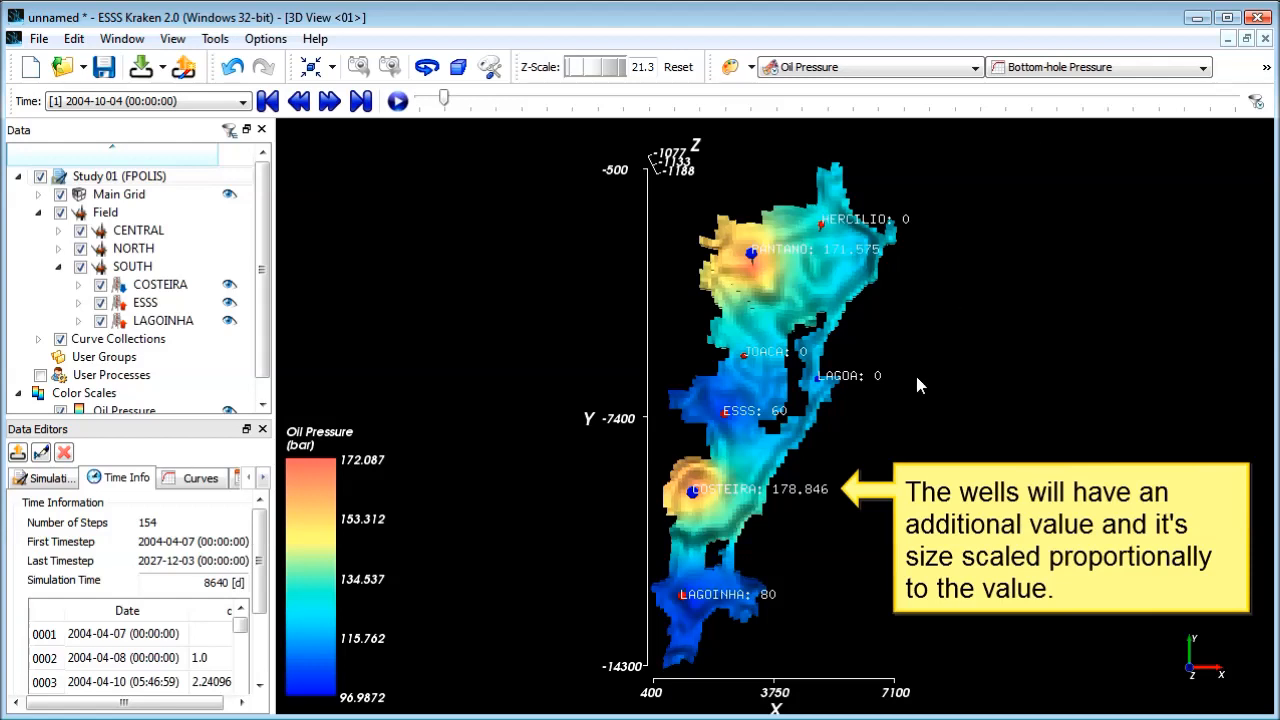
pyautogui.moveTo(806, 583); pyautogui.dragTo(817, 385)
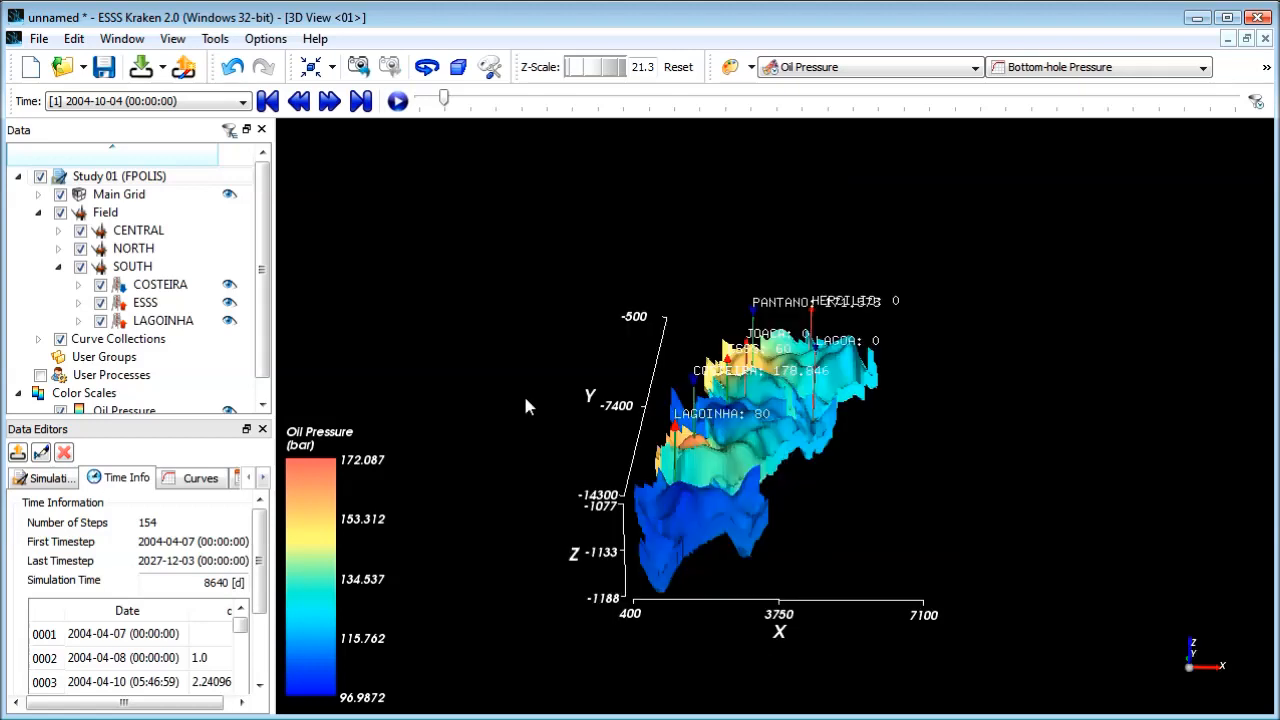
pyautogui.moveTo(775, 460); pyautogui.dragTo(931, 498)
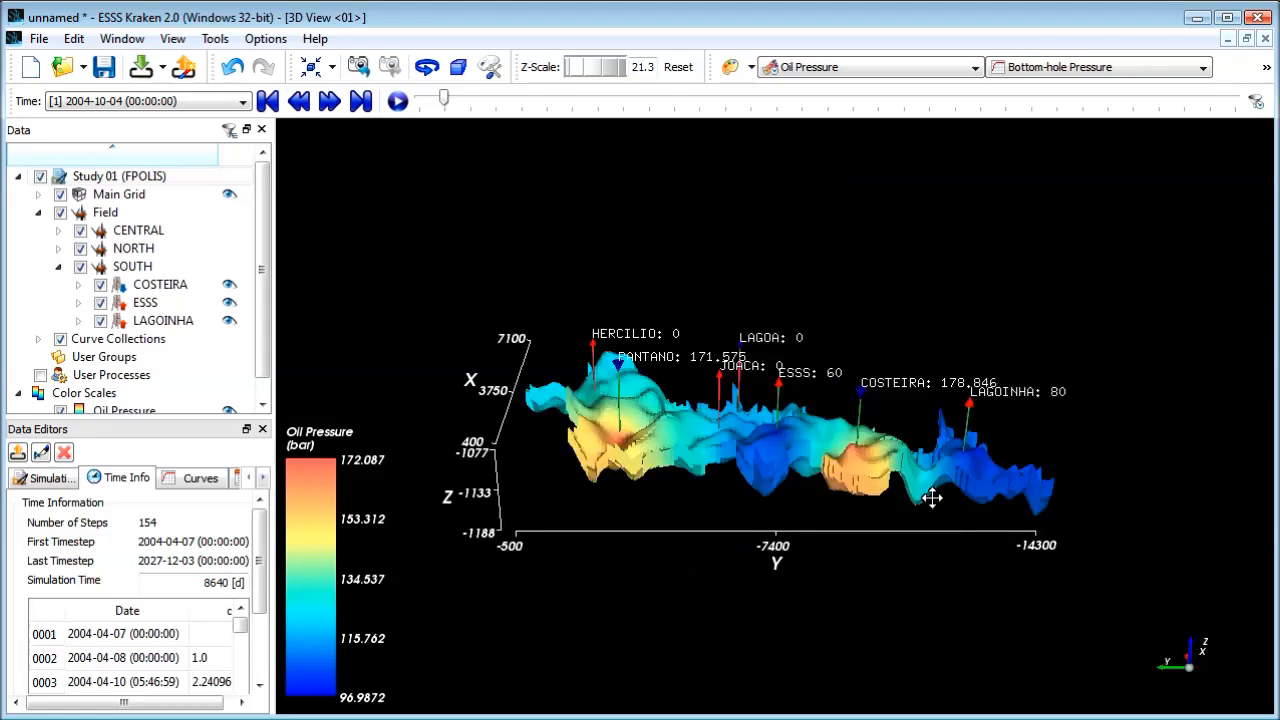
pyautogui.click(330, 101)
pyautogui.click(330, 101)
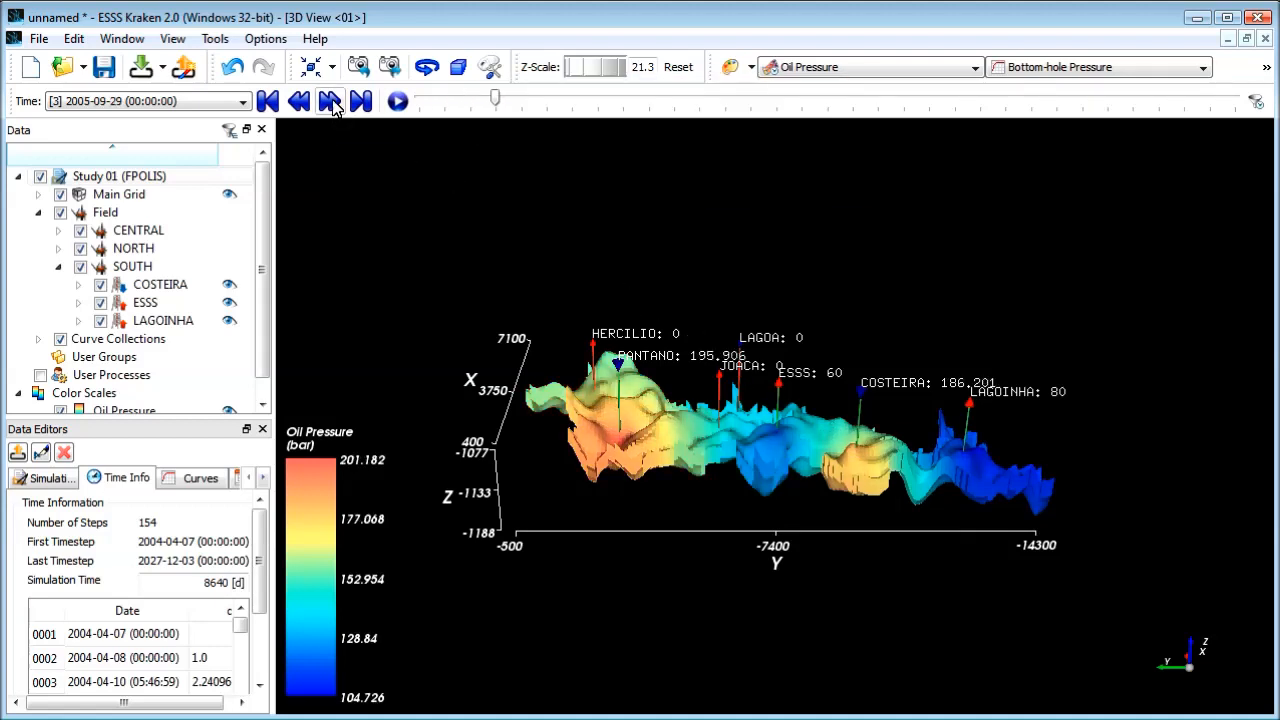
# Step: Create a new time plot and add the Field's Oil Production Rate curve to it
pyautogui.click(119, 39)
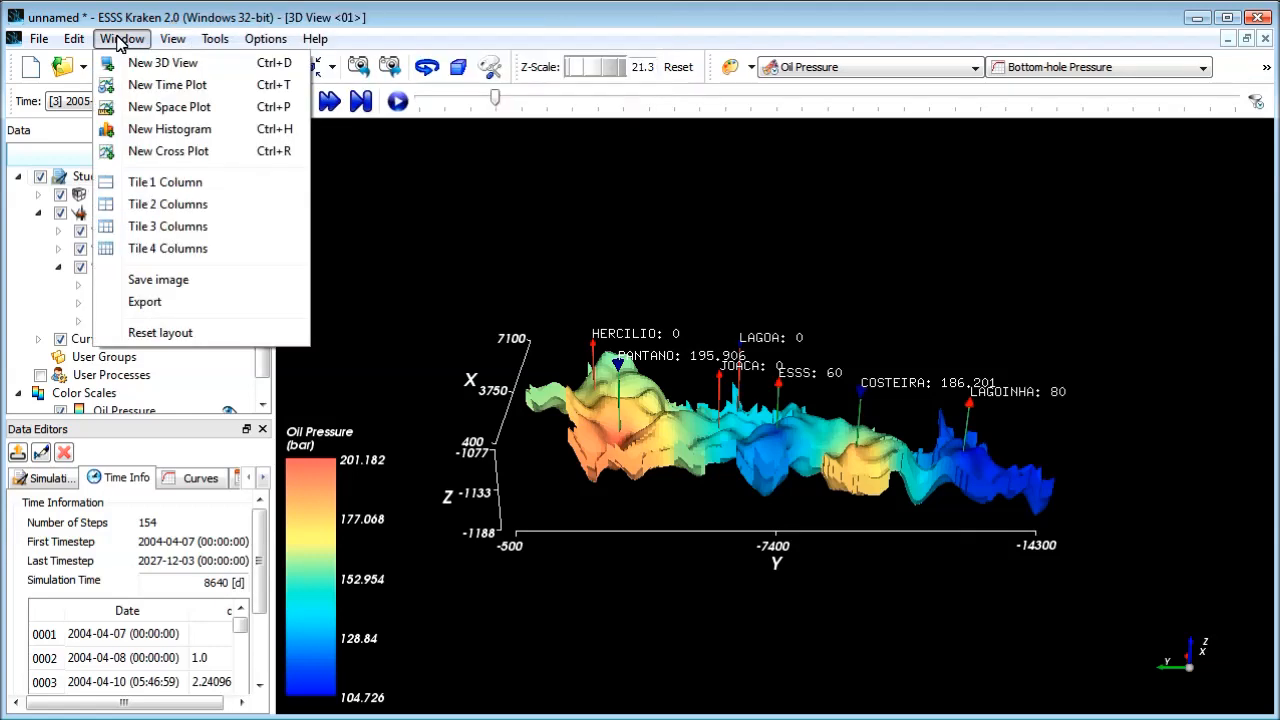
pyautogui.click(168, 88)
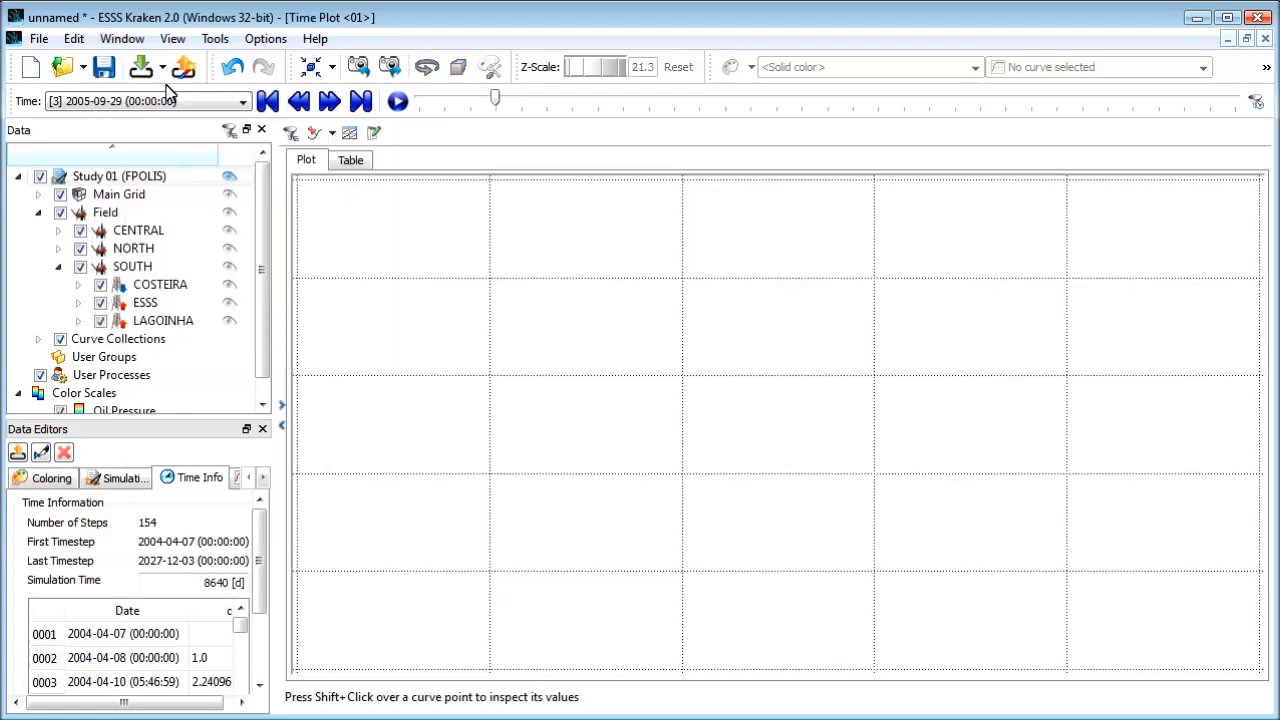
pyautogui.click(106, 213)
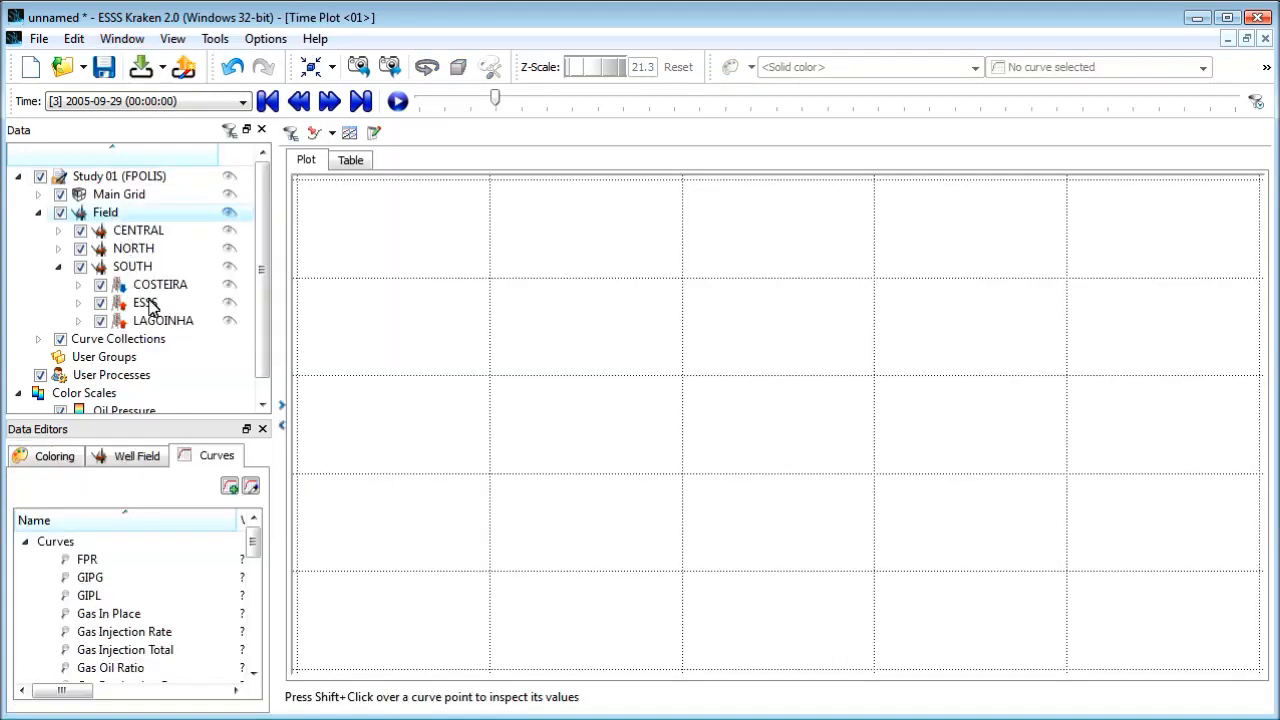
pyautogui.moveTo(254, 545); pyautogui.dragTo(251, 594)
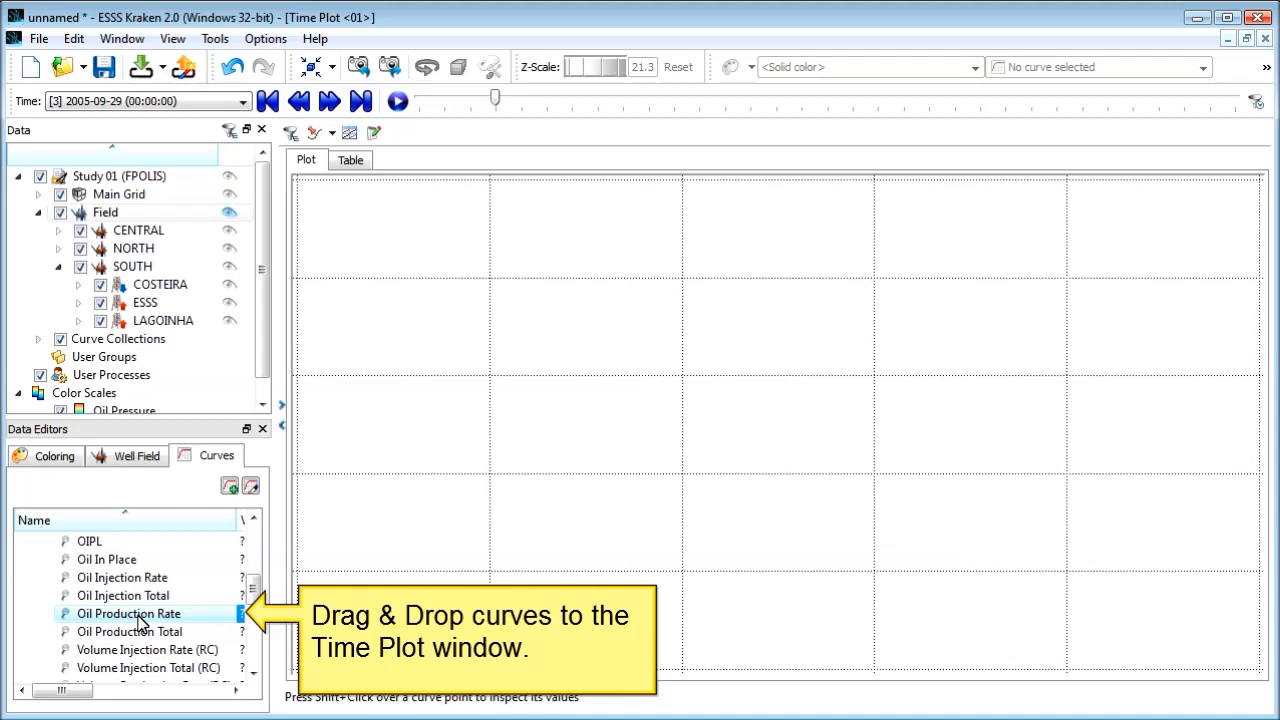
pyautogui.moveTo(139, 621); pyautogui.dragTo(432, 500)
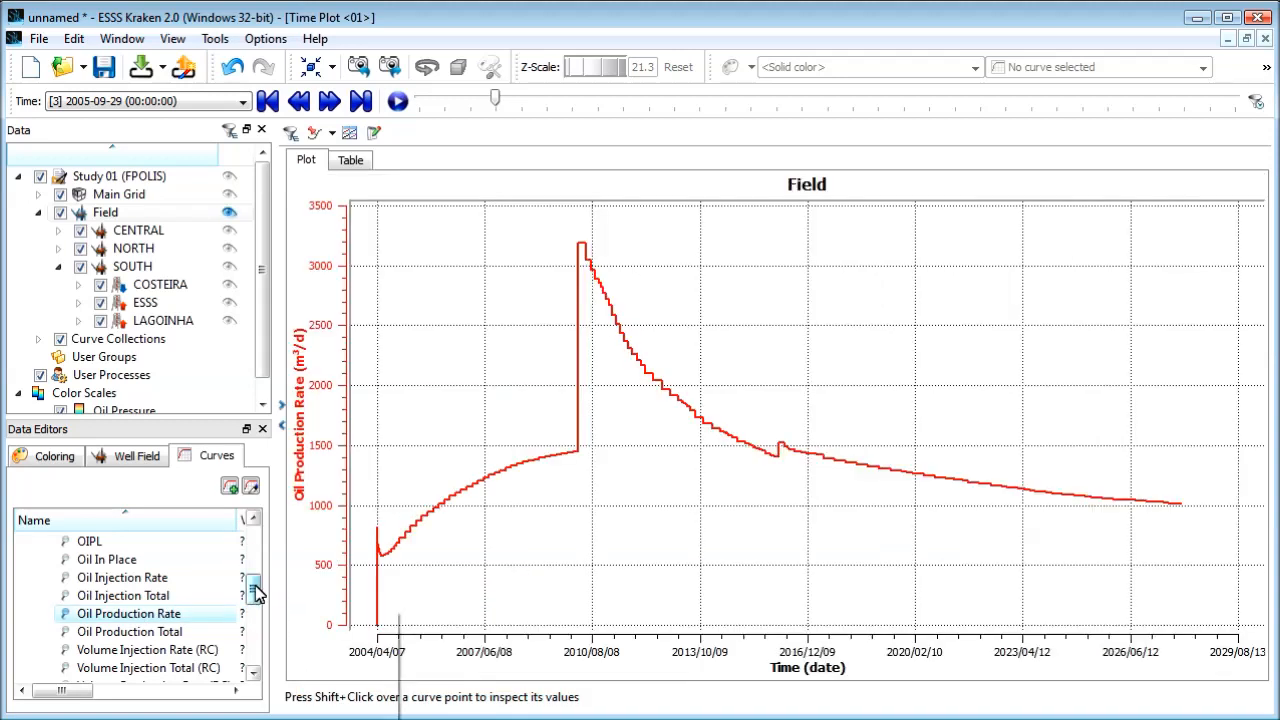
# Step: Add the Field's Water Production Rate curve to the same time plot
pyautogui.moveTo(256, 592); pyautogui.dragTo(258, 630)
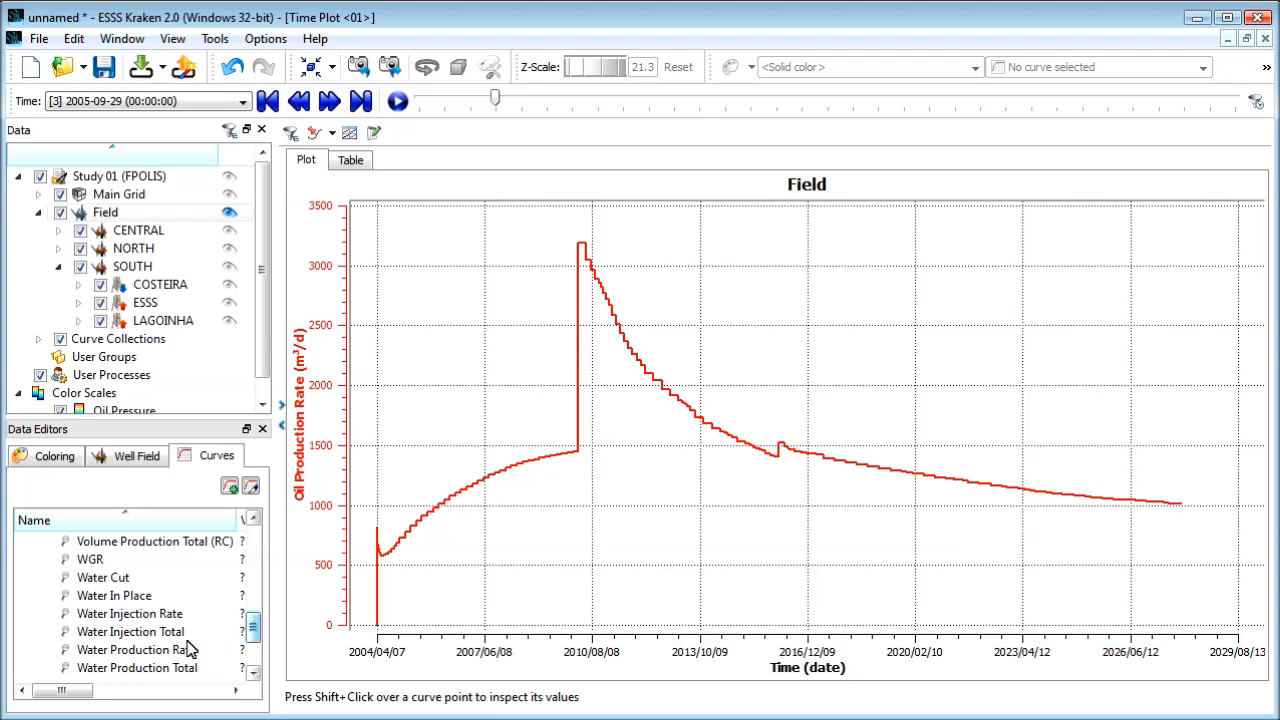
pyautogui.click(141, 652)
pyautogui.moveTo(141, 651); pyautogui.dragTo(574, 507)
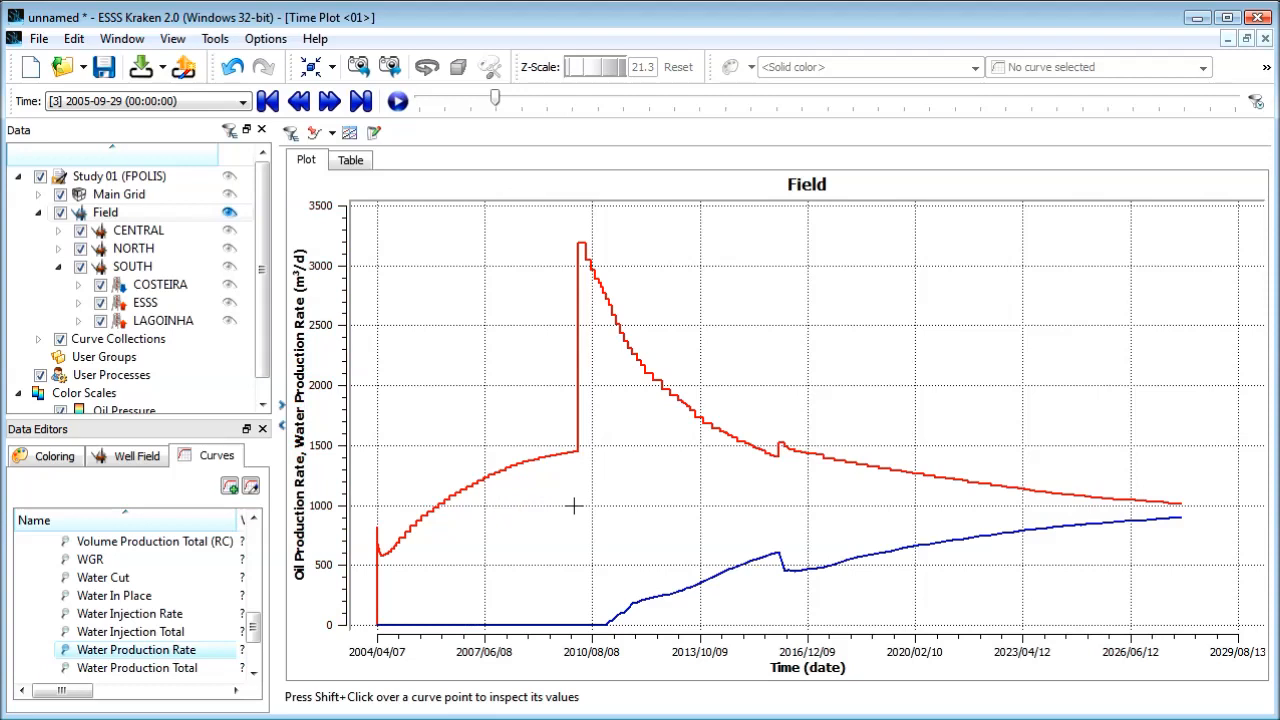
# Step: Add a formula curve B+C captioned LPR to the time plot's table data and display it in the plot
pyautogui.click(352, 162)
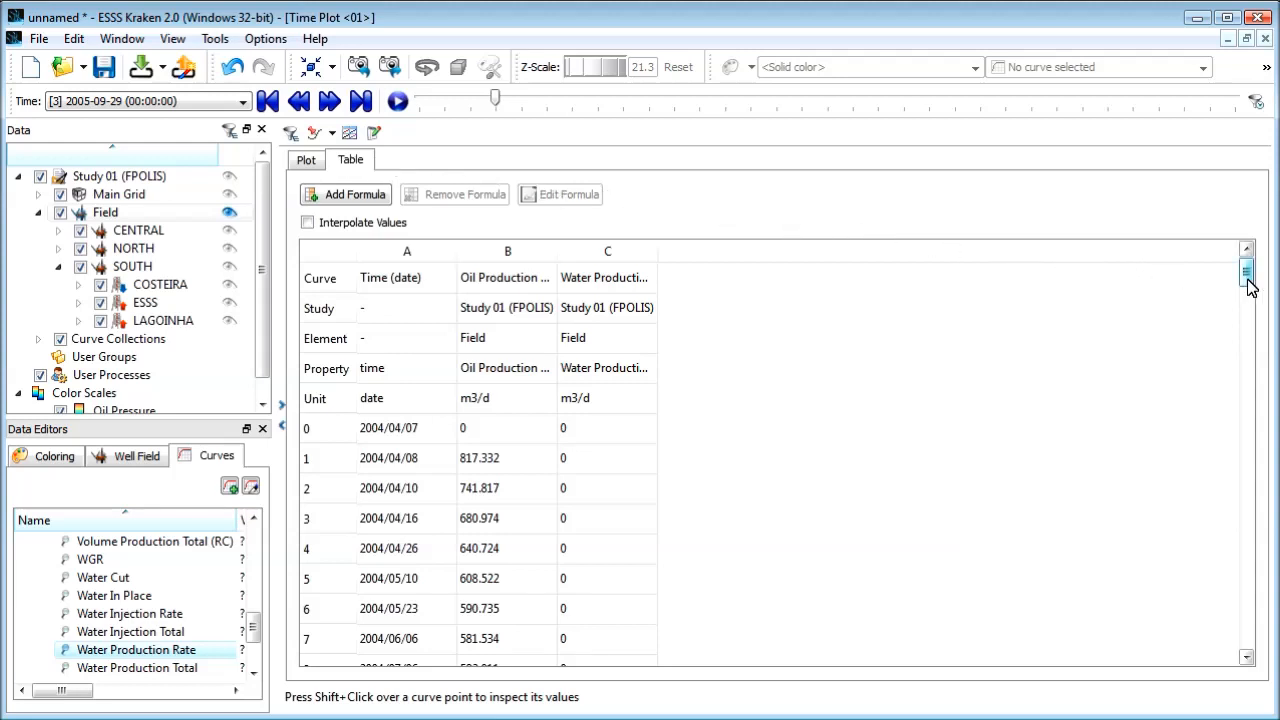
pyautogui.moveTo(1248, 281); pyautogui.dragTo(1248, 406)
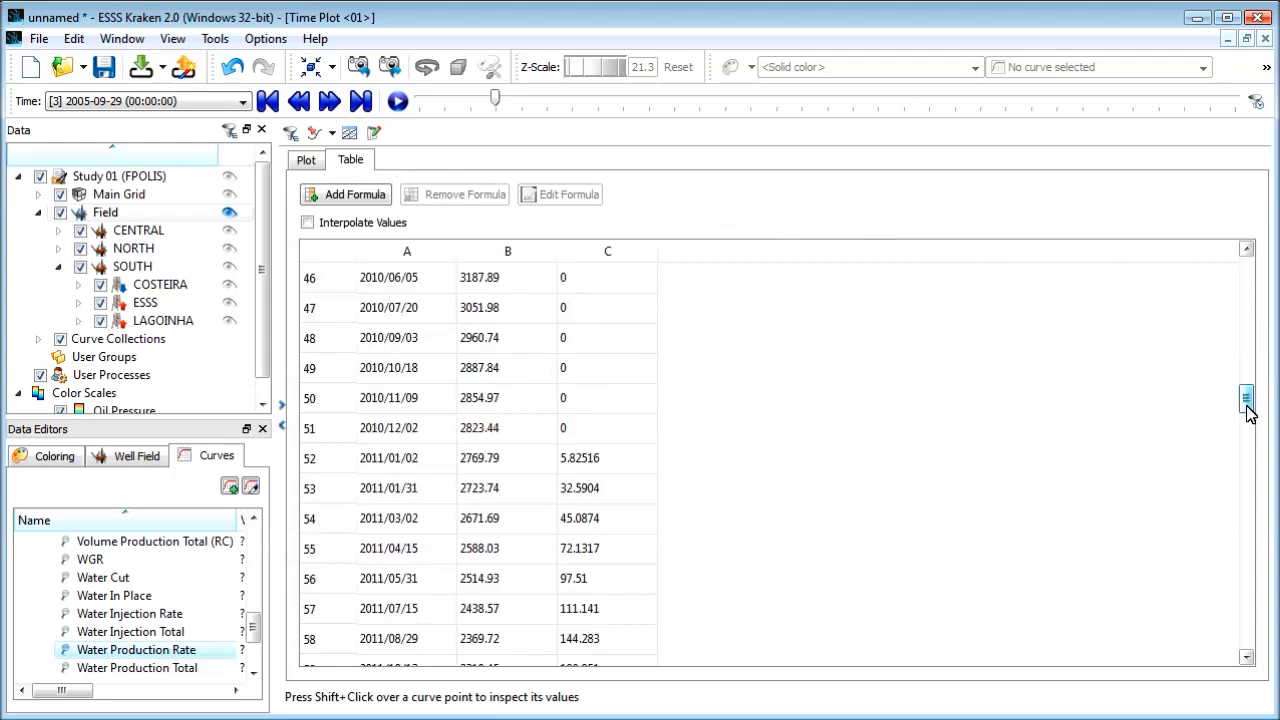
pyautogui.click(348, 196)
pyautogui.write('B+C')
pyautogui.press('Tab')
pyautogui.write('LPR')
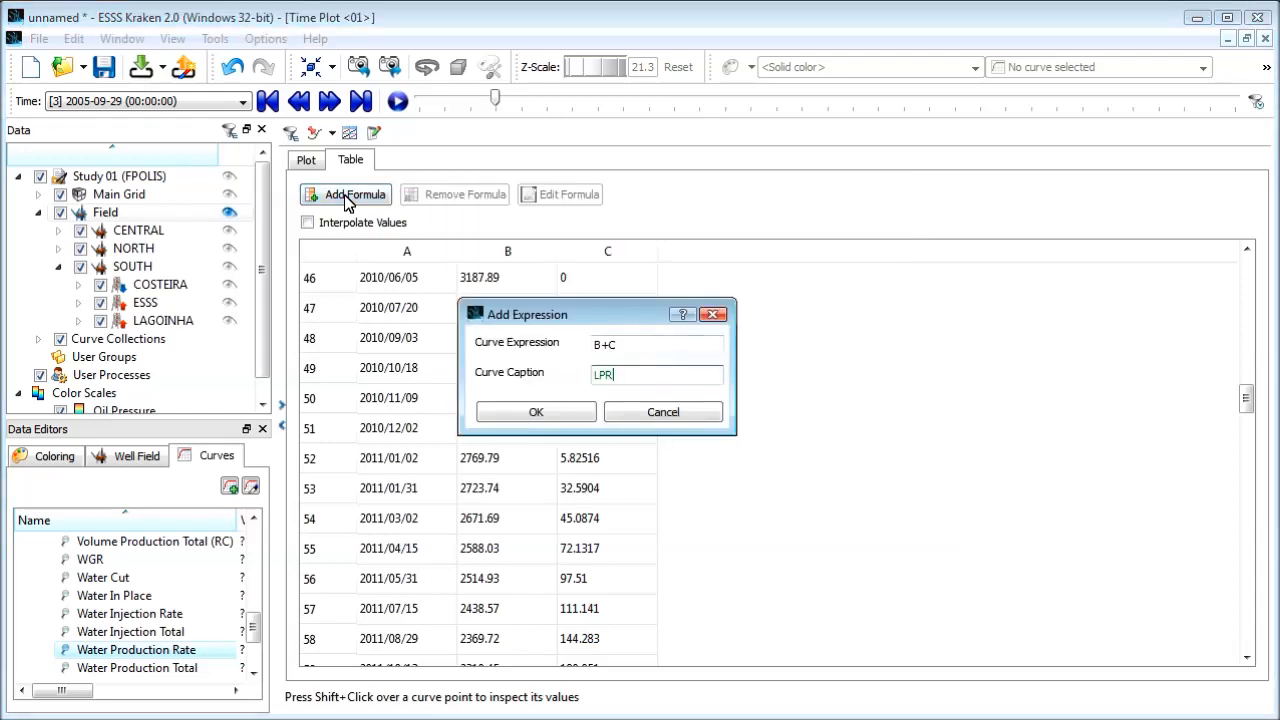
pyautogui.click(535, 414)
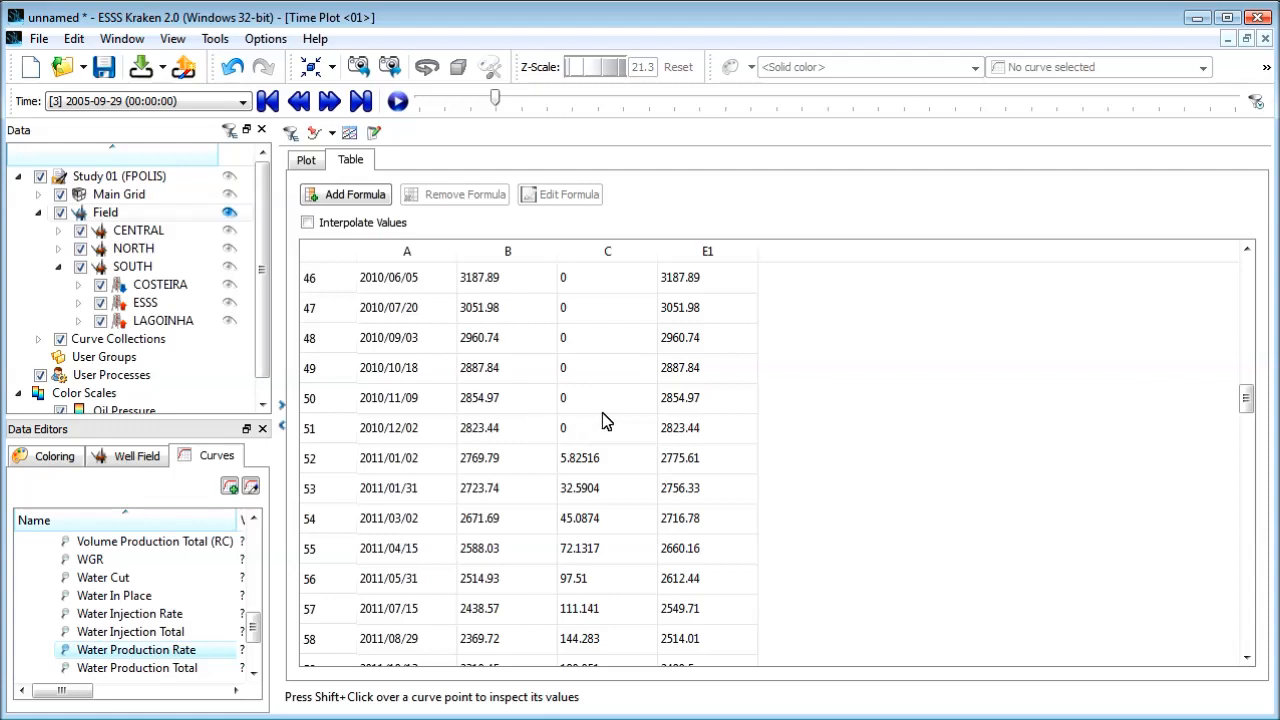
pyautogui.moveTo(1245, 405); pyautogui.dragTo(1245, 275)
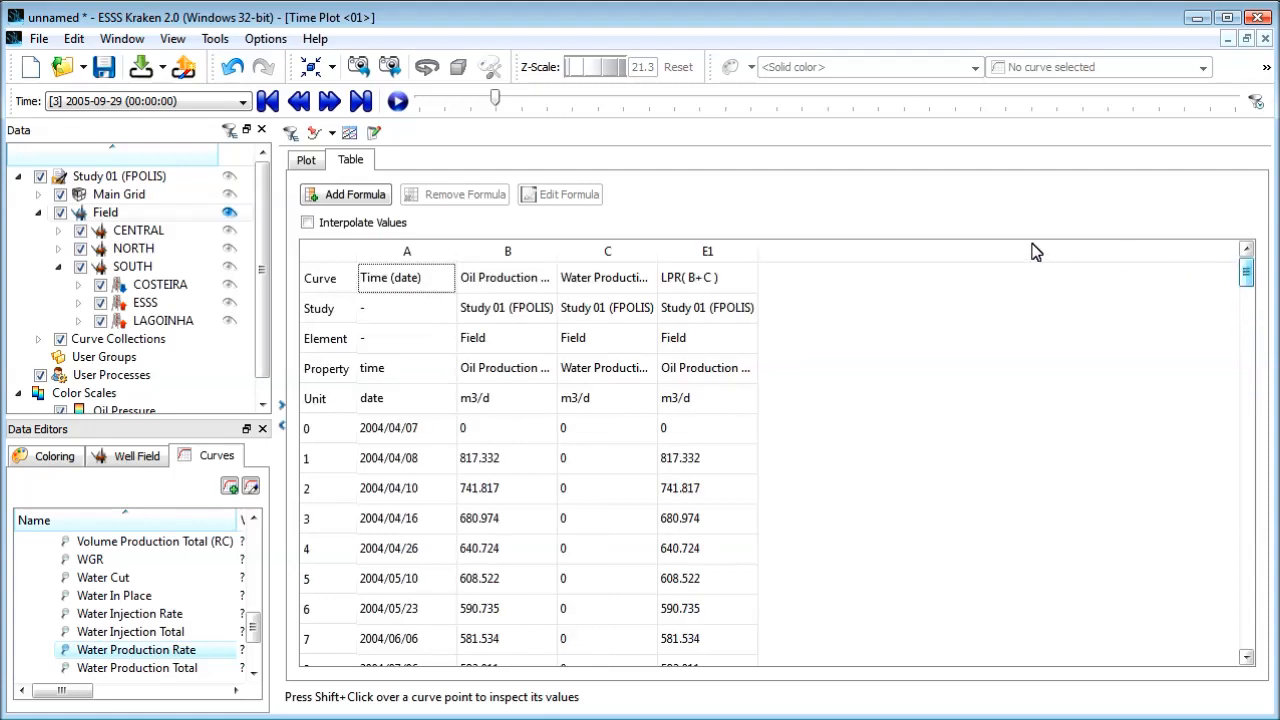
pyautogui.click(306, 162)
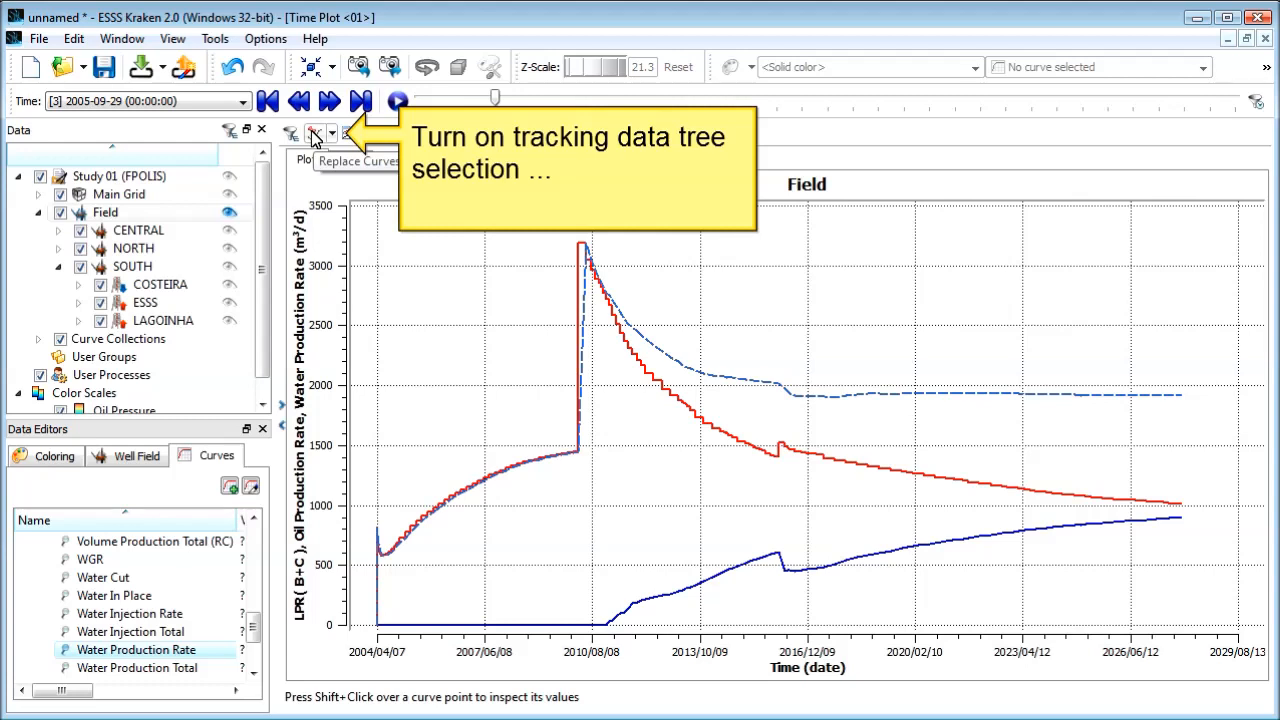
# Step: Turn on replacing curves by data tree selection and update the time plot for CENTRAL, NORTH and well ESSS in turn
pyautogui.click(315, 135)
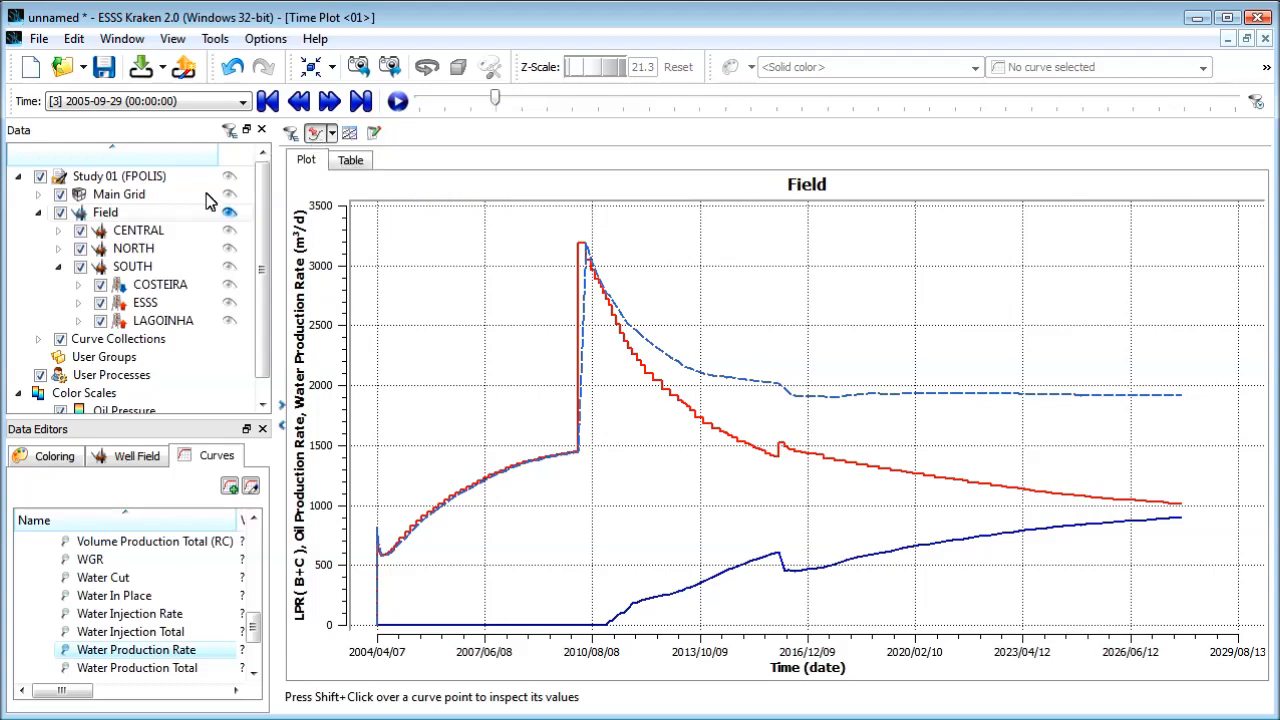
pyautogui.click(138, 231)
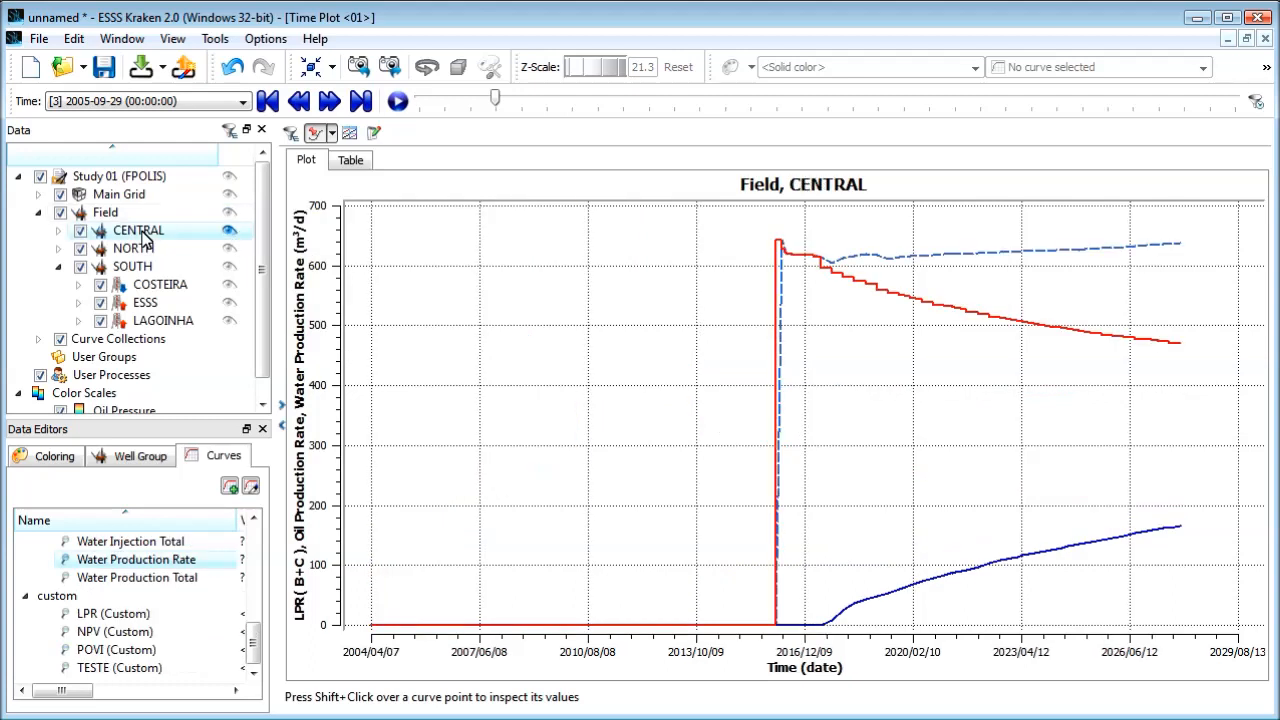
pyautogui.click(140, 250)
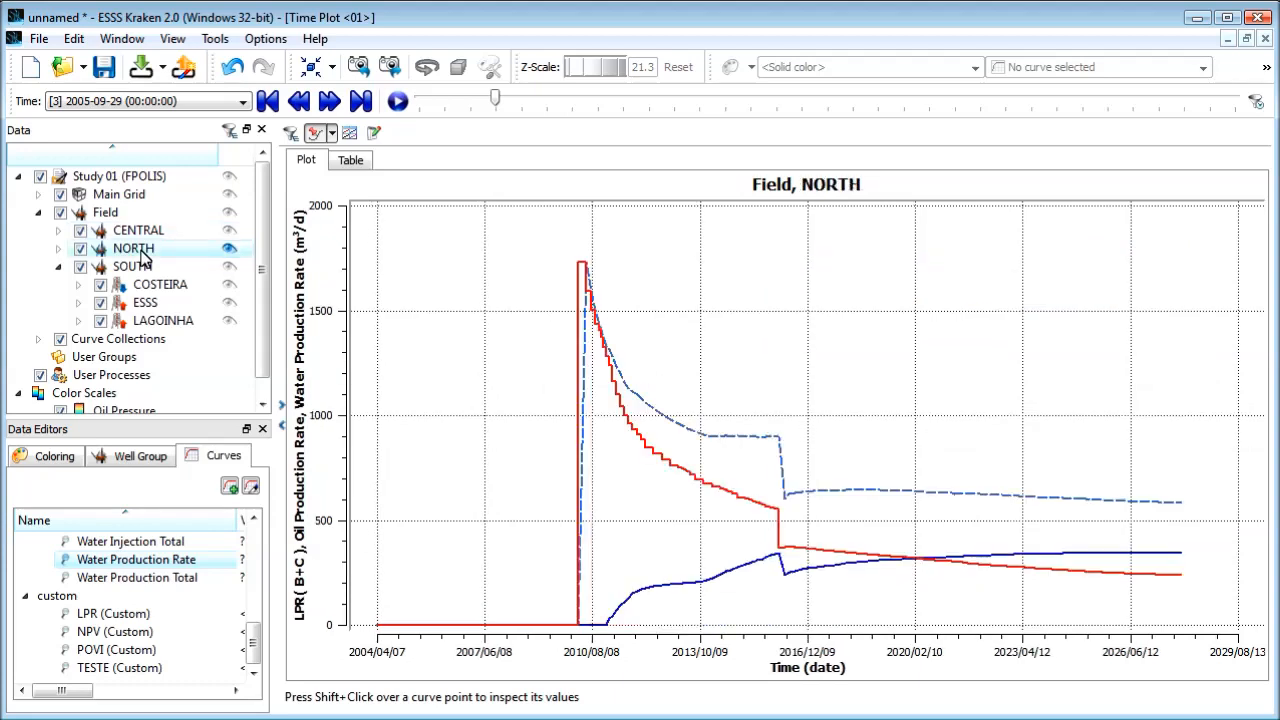
pyautogui.click(147, 305)
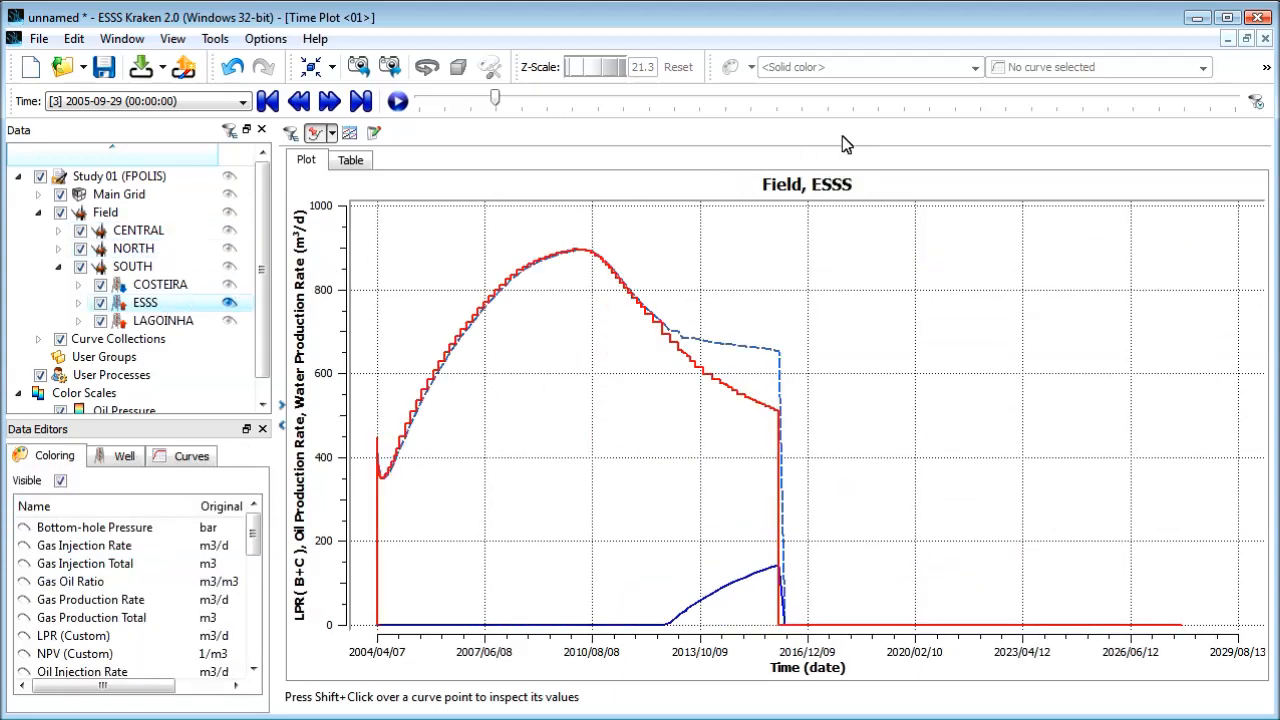
# Step: Restore the maximized time plot window and tile it with the 3D view in one column
pyautogui.click(1248, 39)
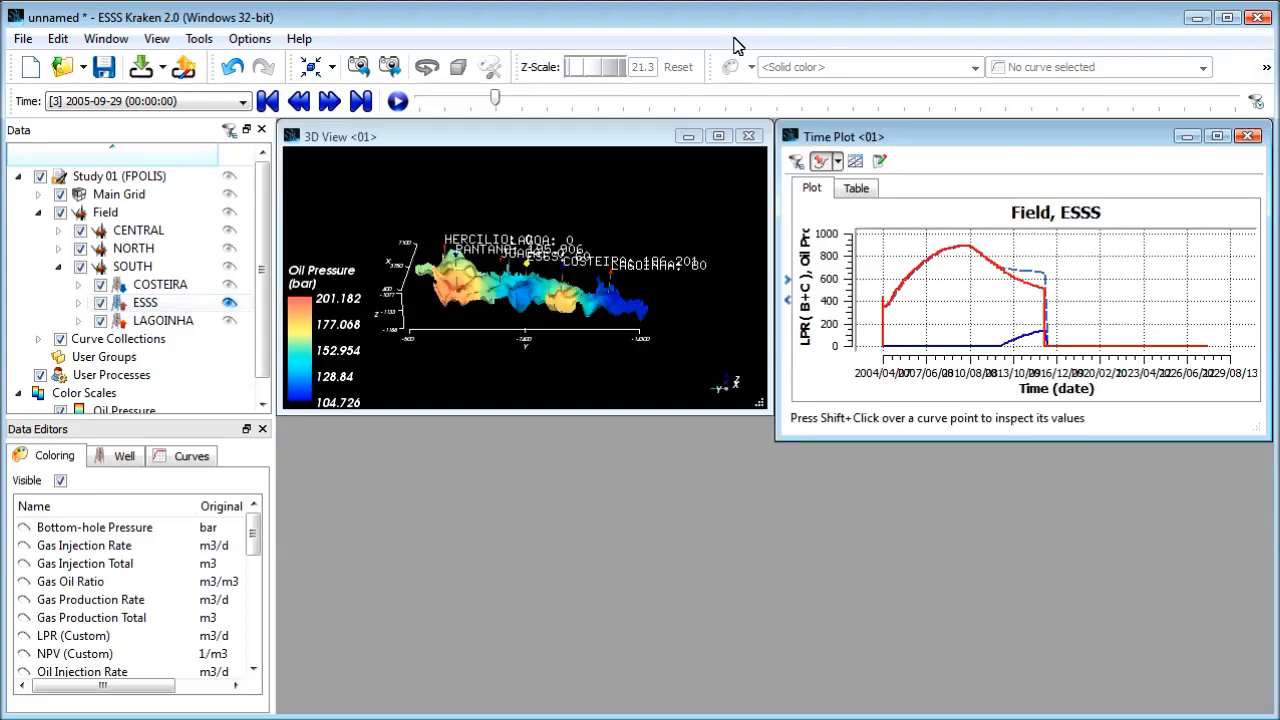
pyautogui.click(105, 40)
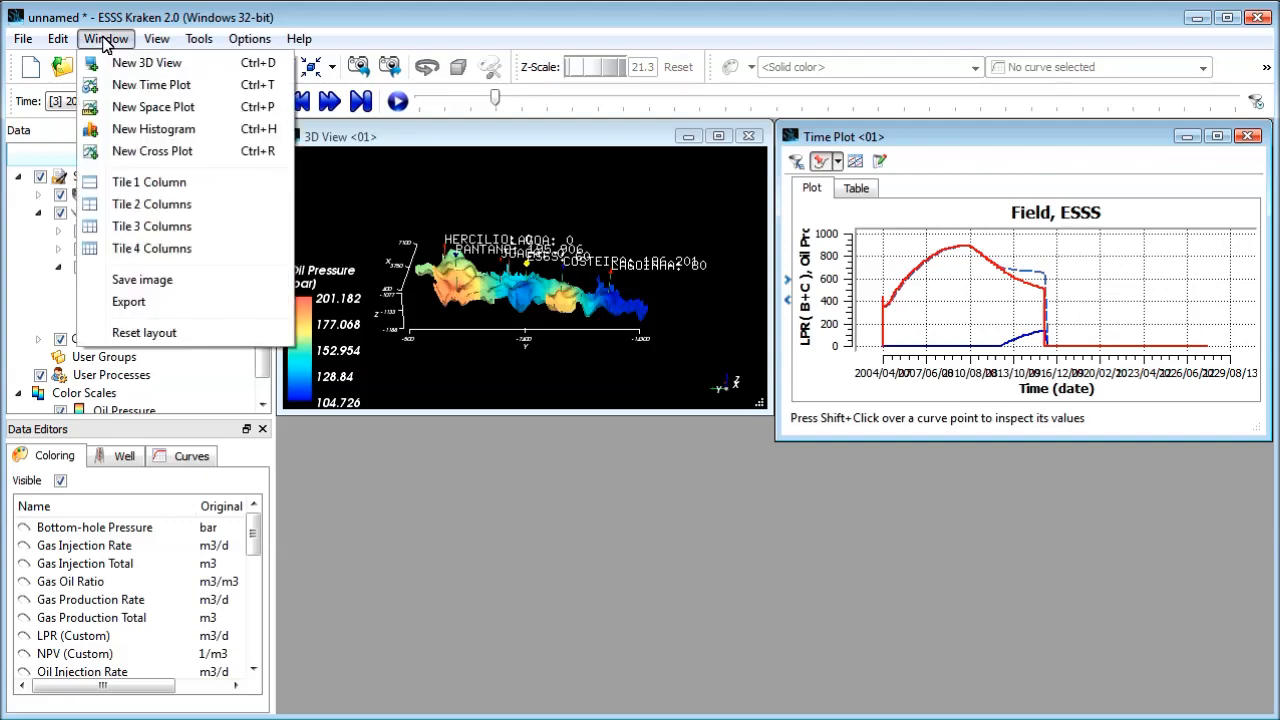
pyautogui.click(145, 188)
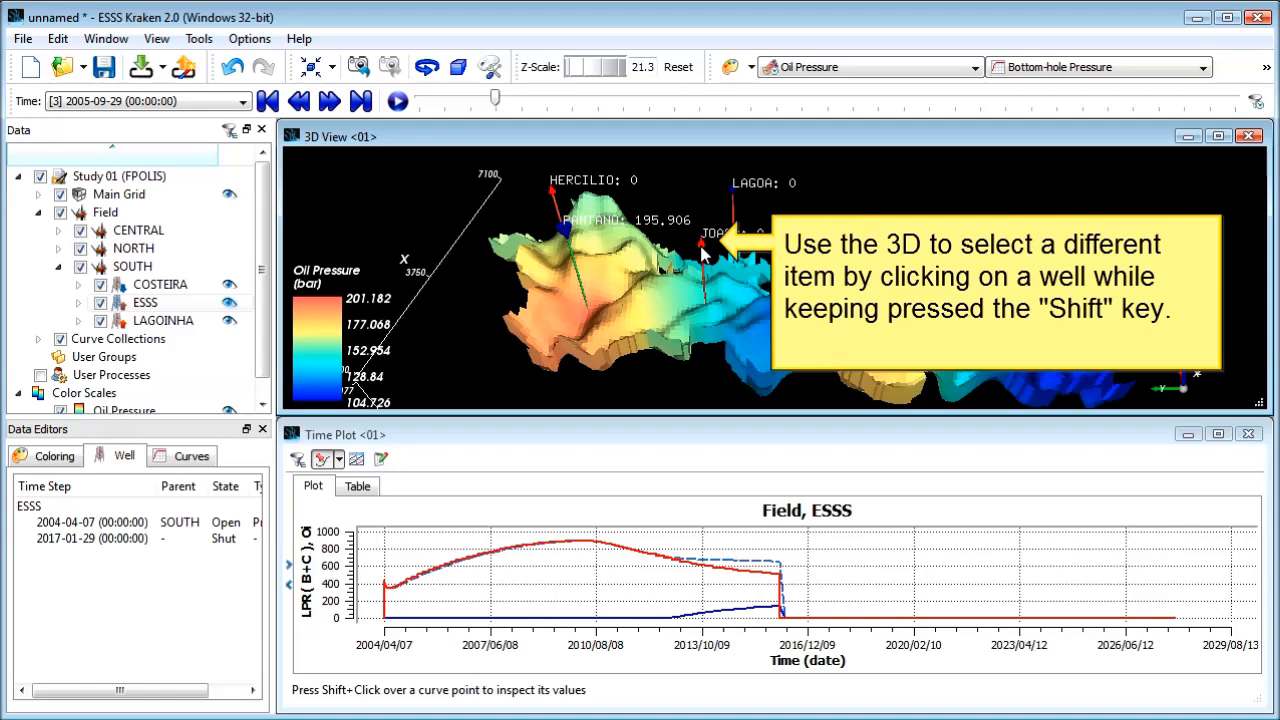
# Step: Pick wells JOACA and HERCILIO in the 3D view to update the plot, and inspect HERCILIO's curve values at 2010/08/08 and the drop before 2016/12/09
pyautogui.keyDown('shift'); pyautogui.click(703, 255); pyautogui.keyUp('shift')
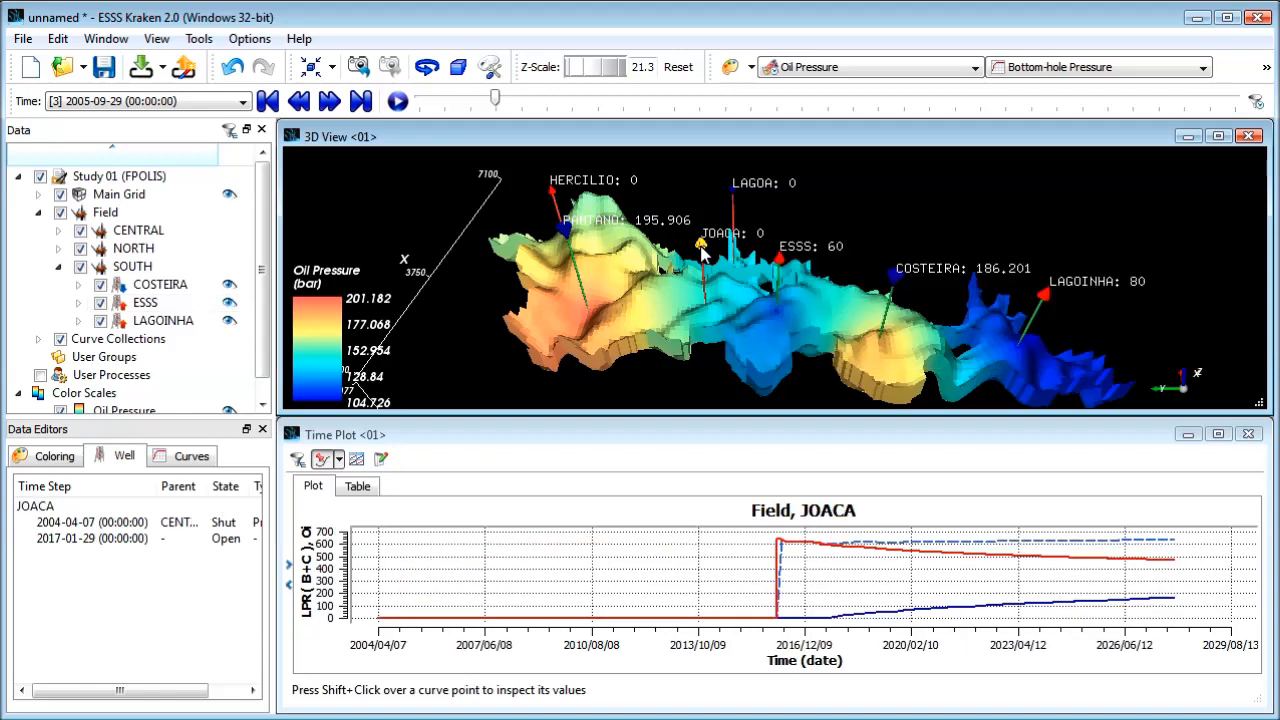
pyautogui.keyDown('shift'); pyautogui.click(553, 192); pyautogui.keyUp('shift')
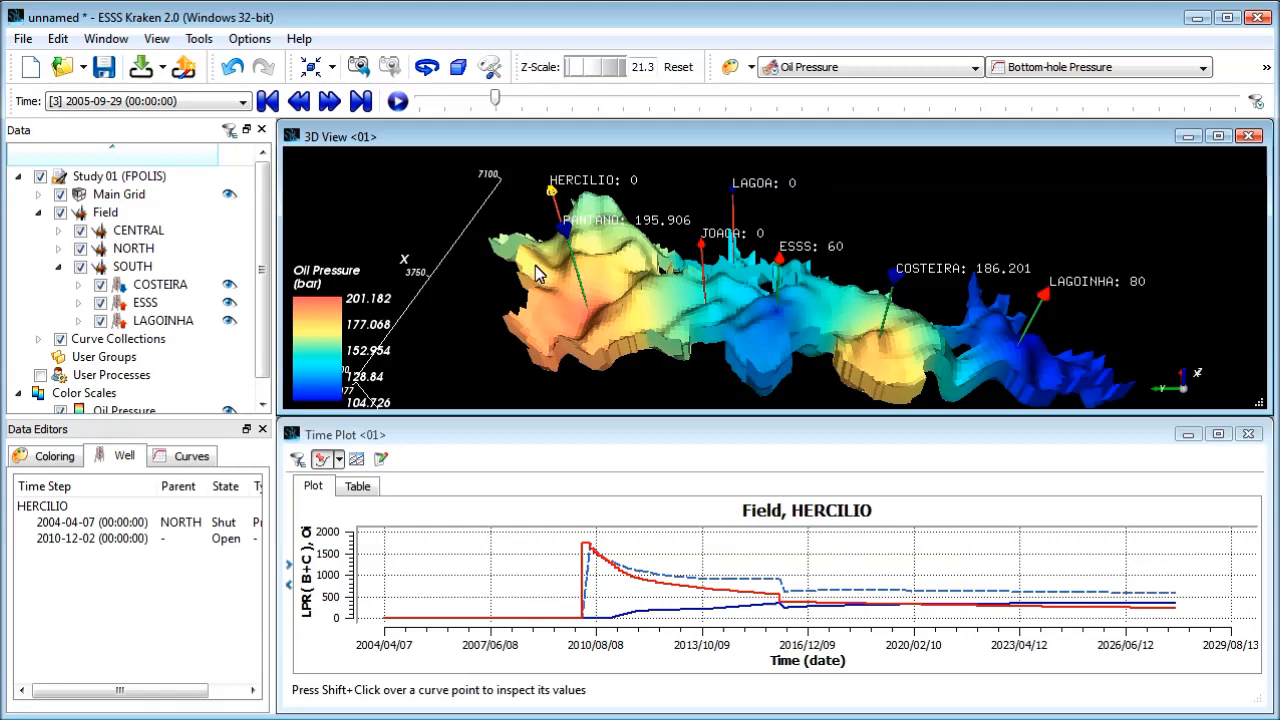
pyautogui.keyDown('shift'); pyautogui.click(592, 578); pyautogui.keyUp('shift')
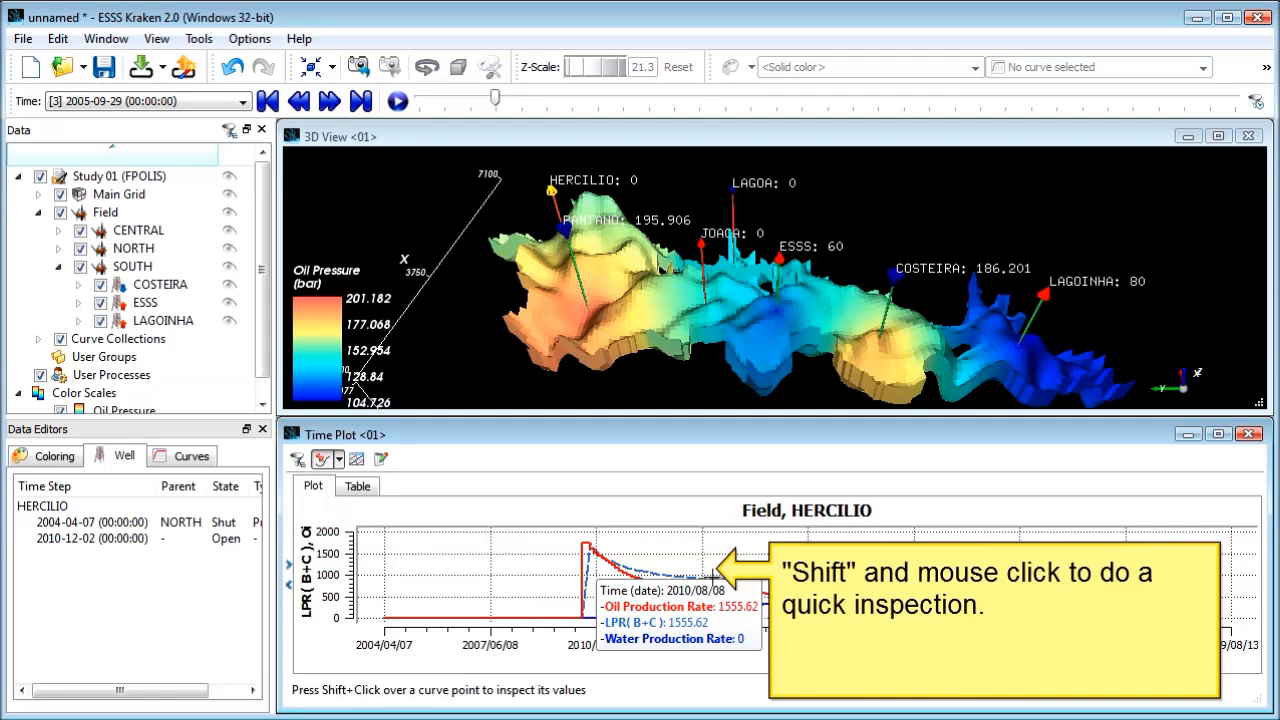
pyautogui.keyDown('shift'); pyautogui.click(783, 578); pyautogui.keyUp('shift')
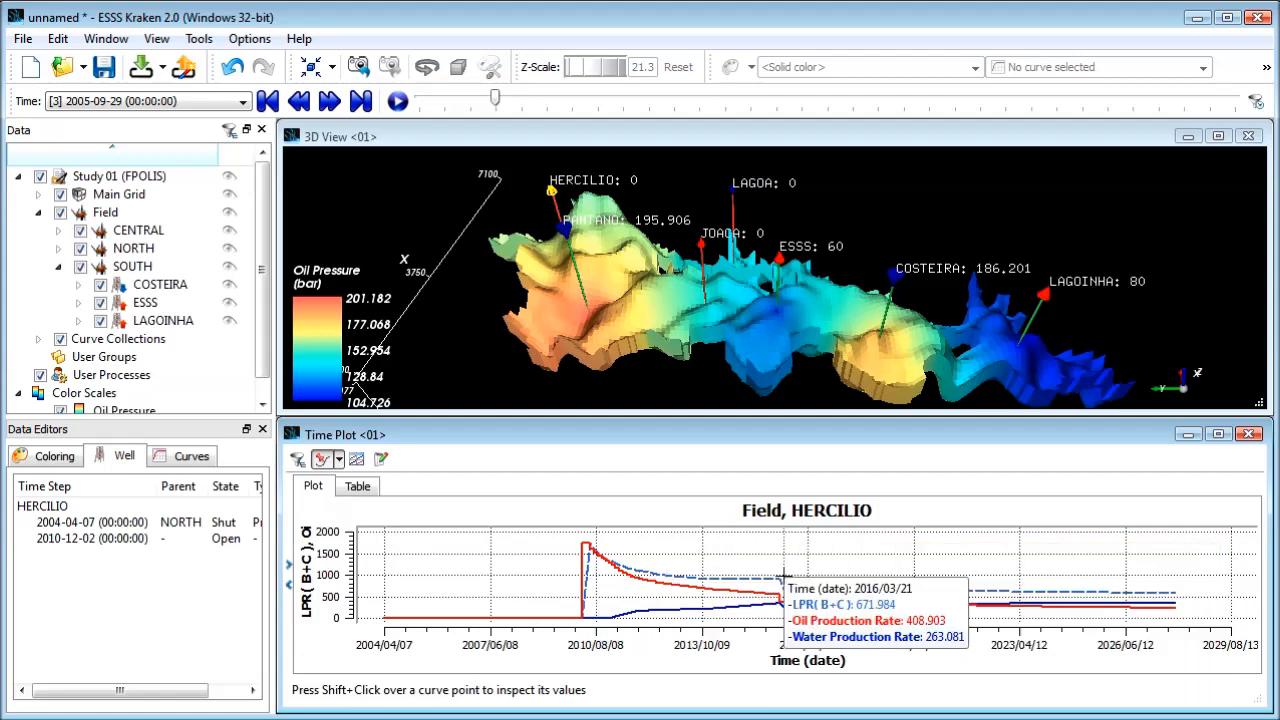
# Step: Set the time plot's production rate axis unit to ft3/d and its time axis unit to d
pyautogui.rightClick(348, 550)
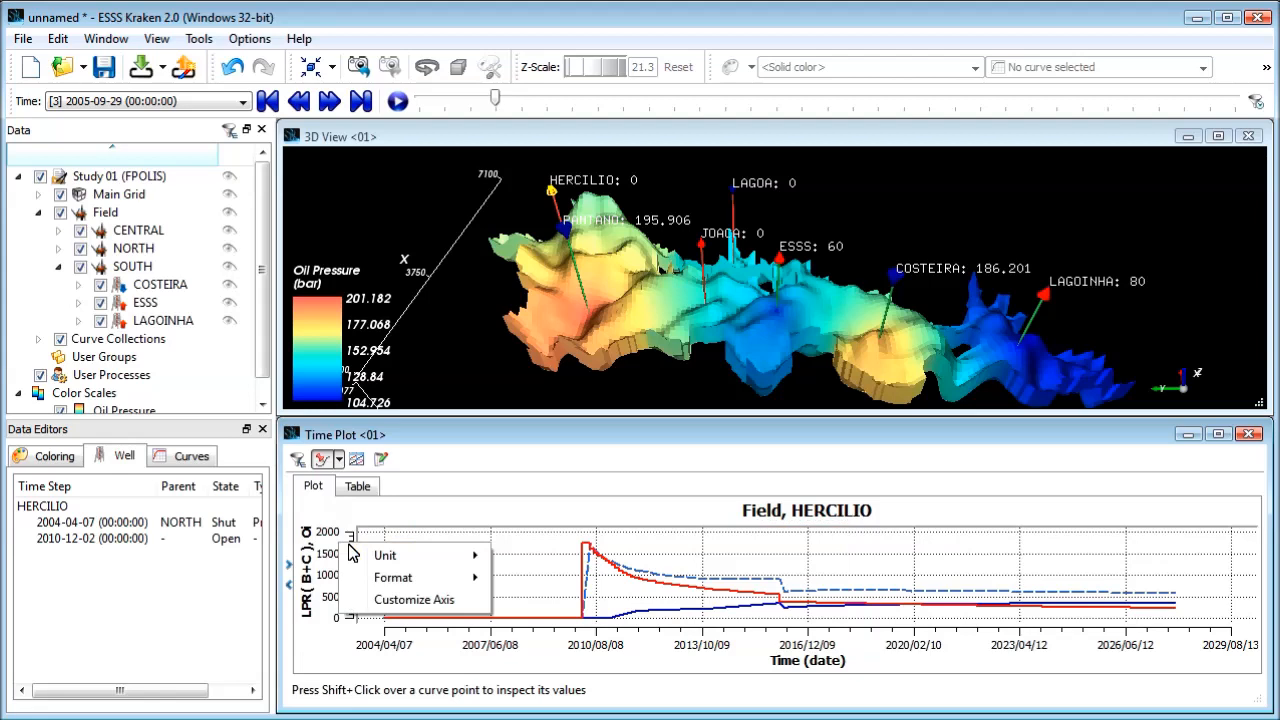
pyautogui.moveTo(396, 559)
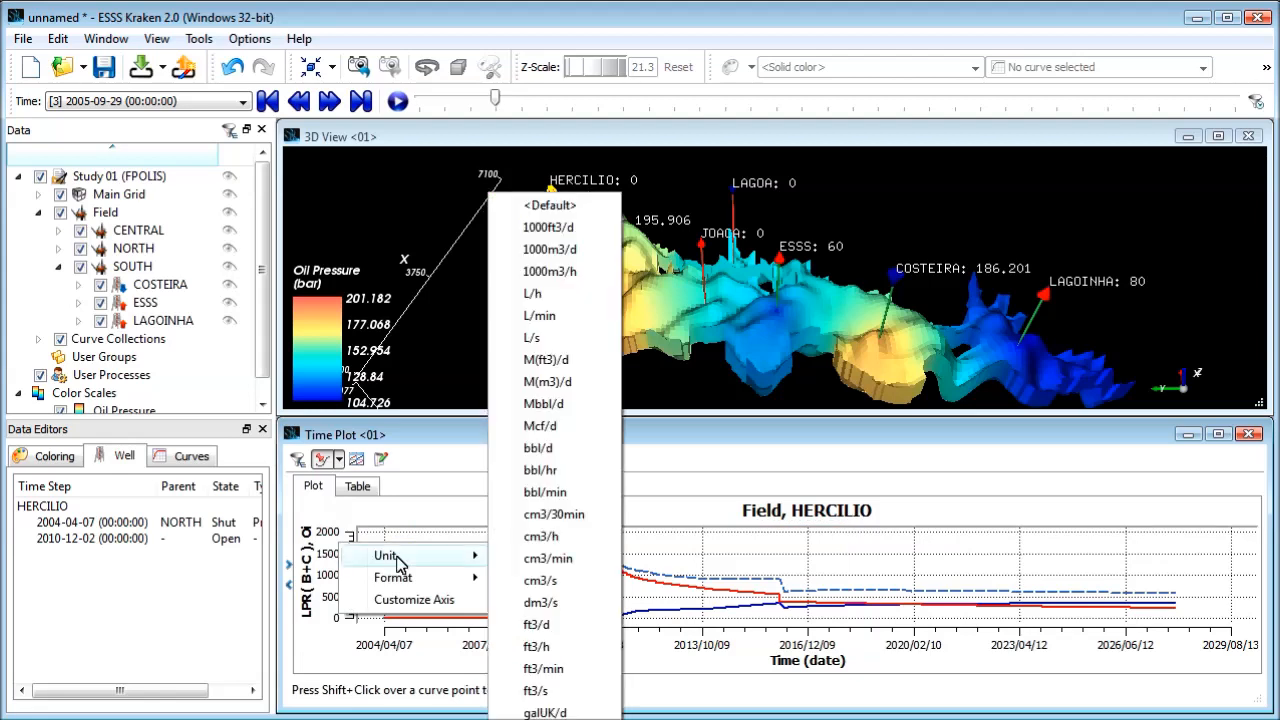
pyautogui.click(538, 625)
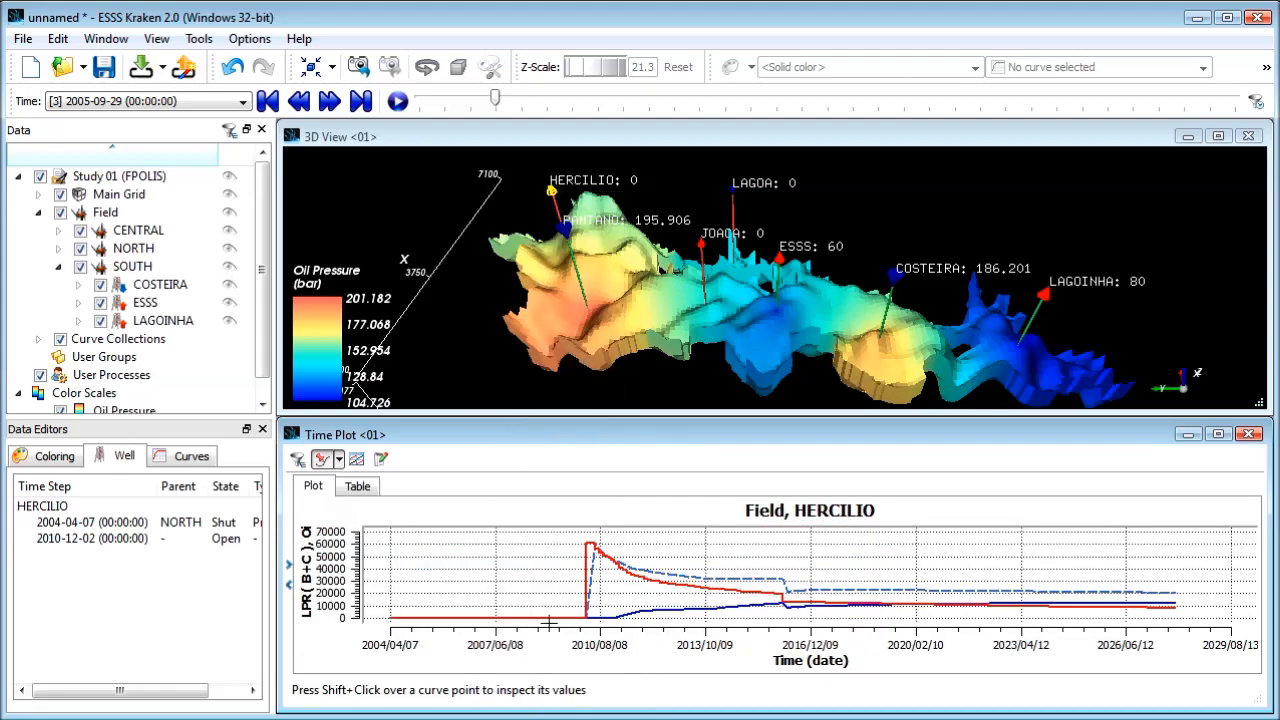
pyautogui.rightClick(664, 645)
pyautogui.moveTo(707, 650)
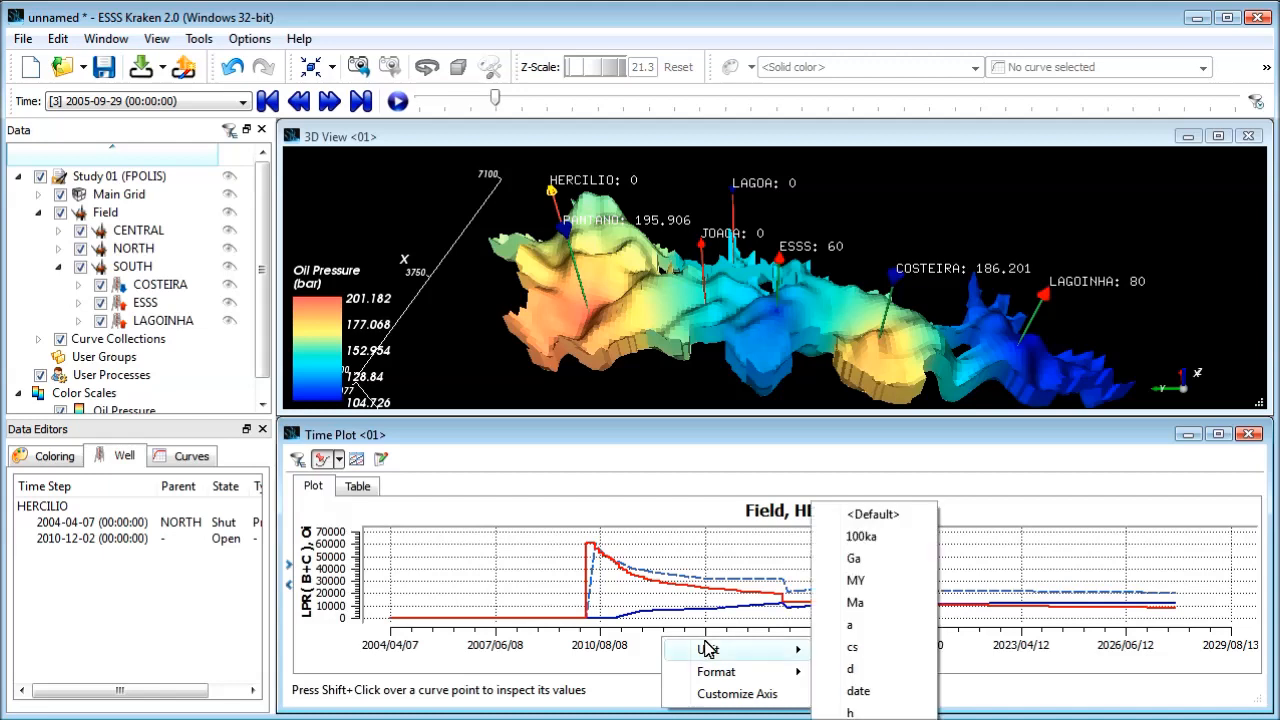
pyautogui.click(866, 678)
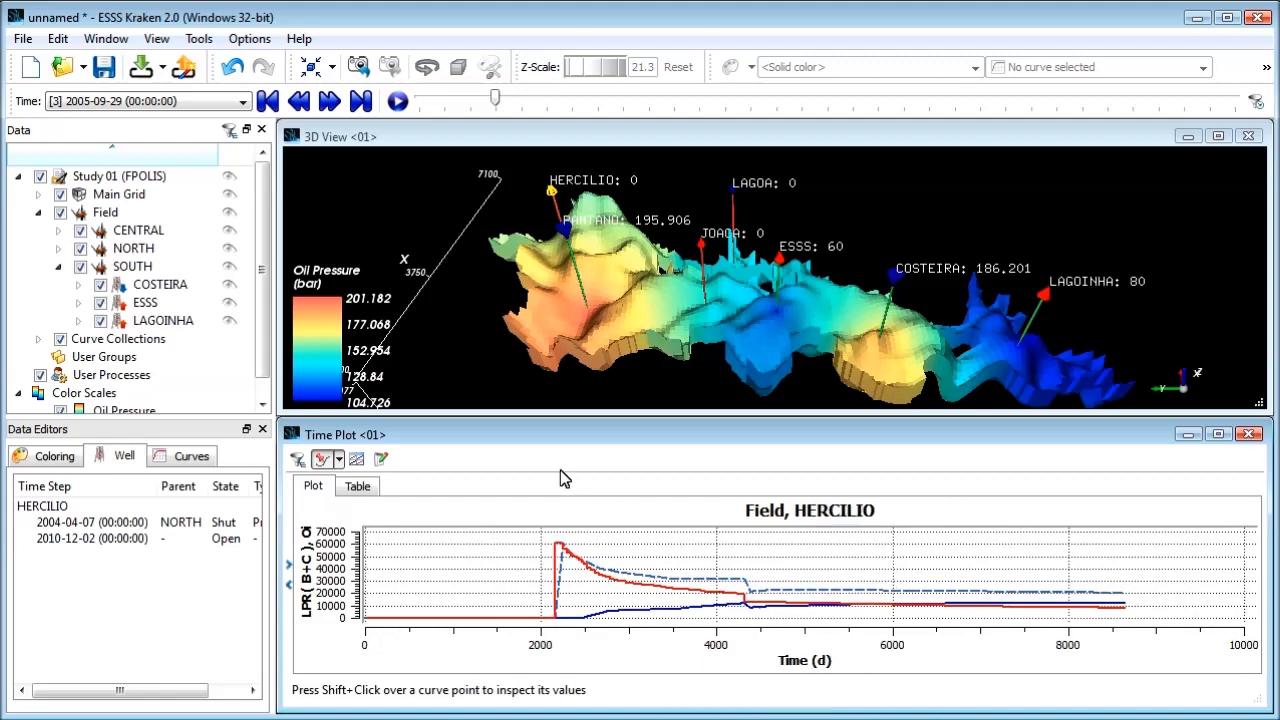
# Step: Change the Oil Pressure color scale unit to psi and maximize the 3D view
pyautogui.rightClick(313, 312)
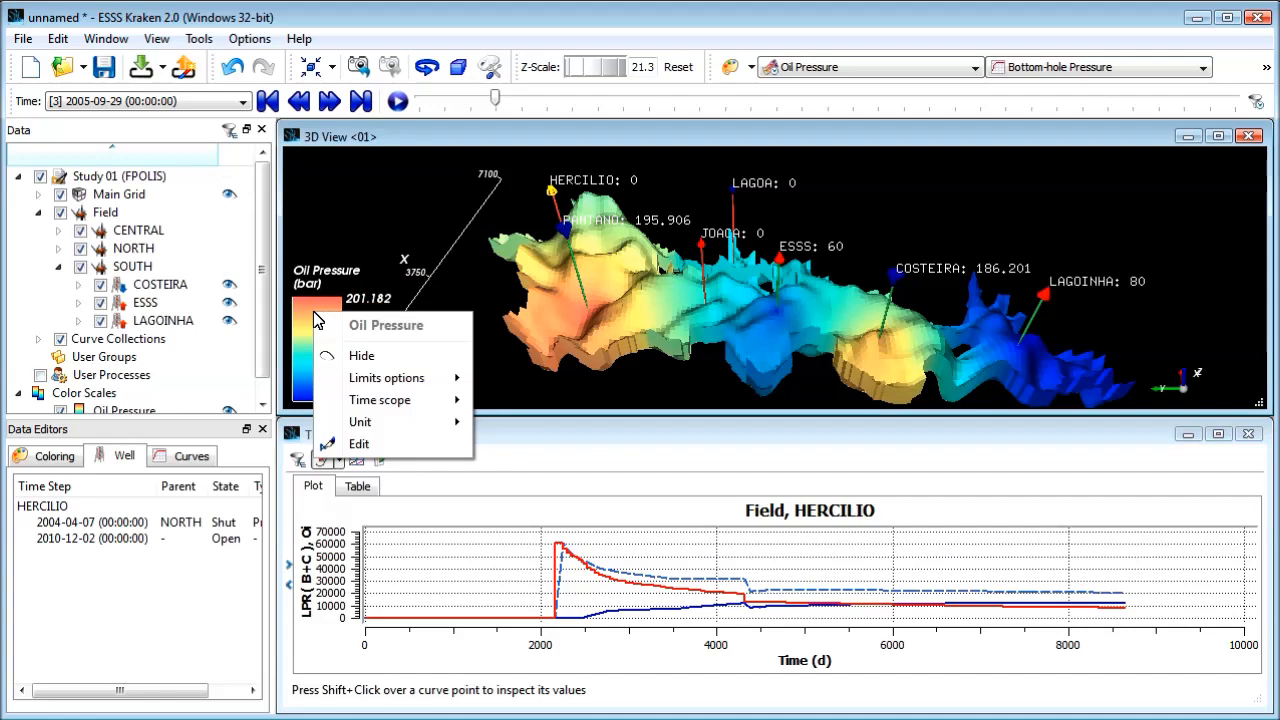
pyautogui.moveTo(373, 425)
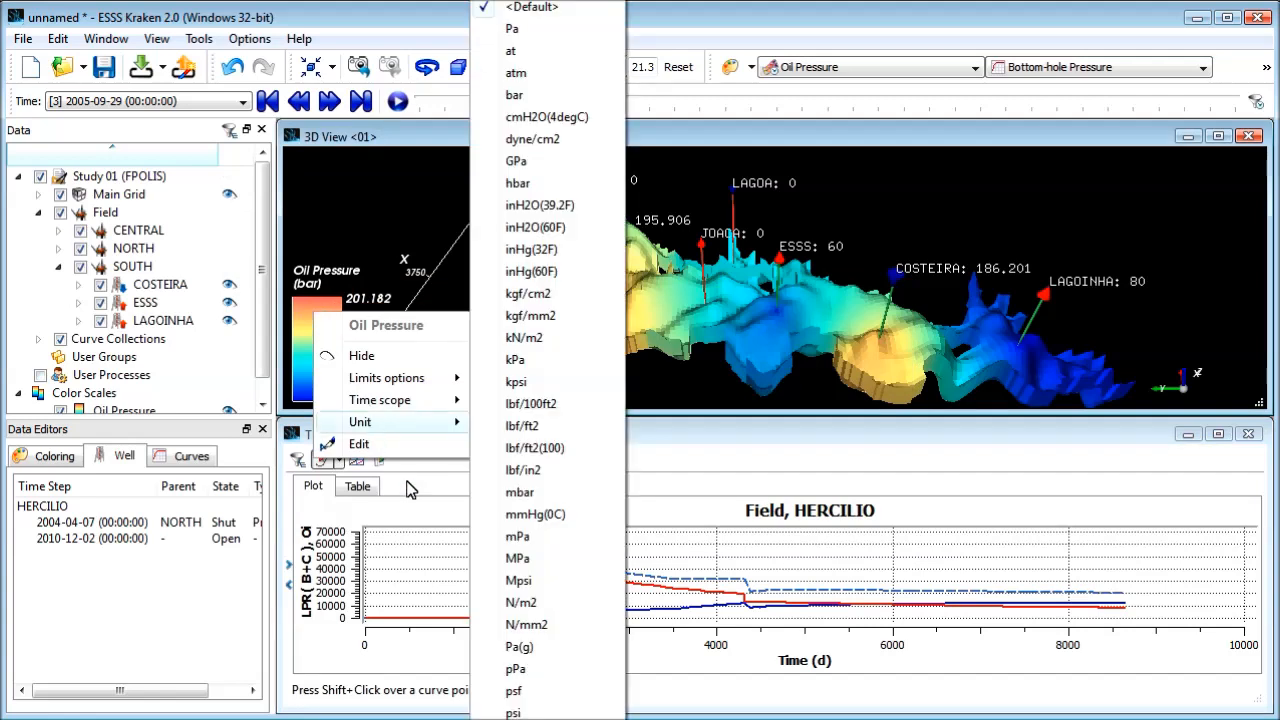
pyautogui.click(513, 713)
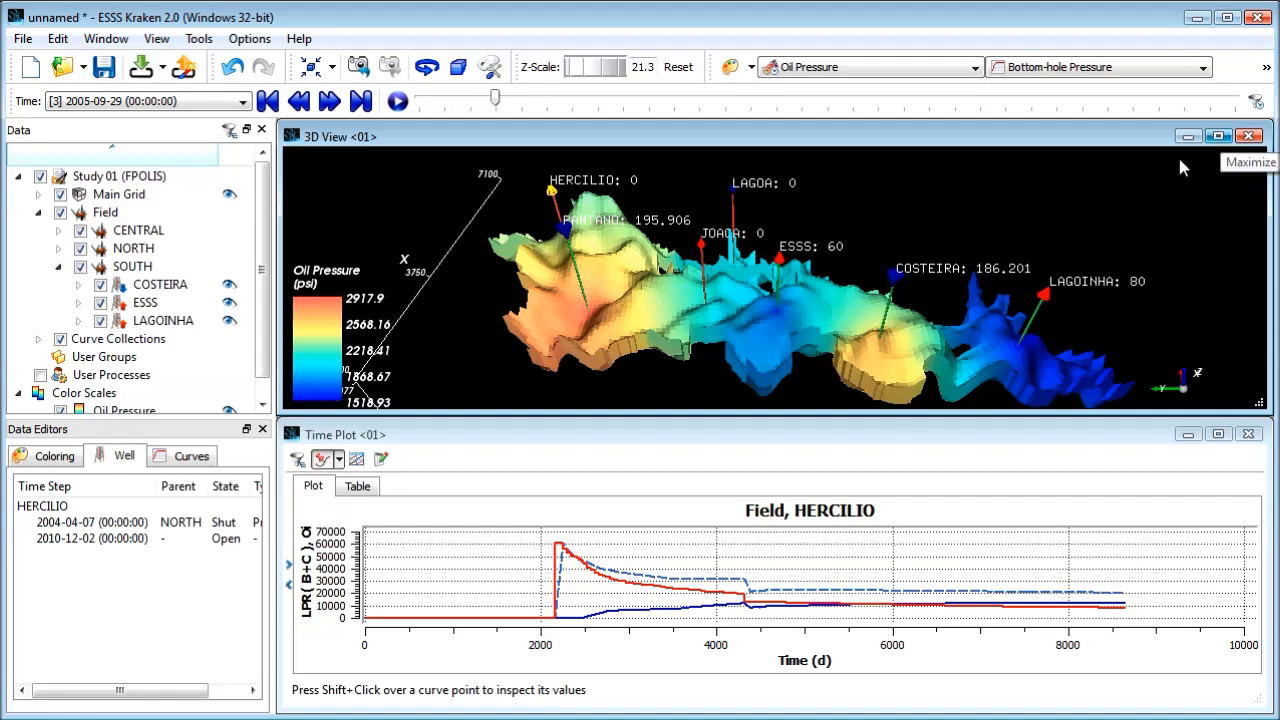
pyautogui.click(1219, 138)
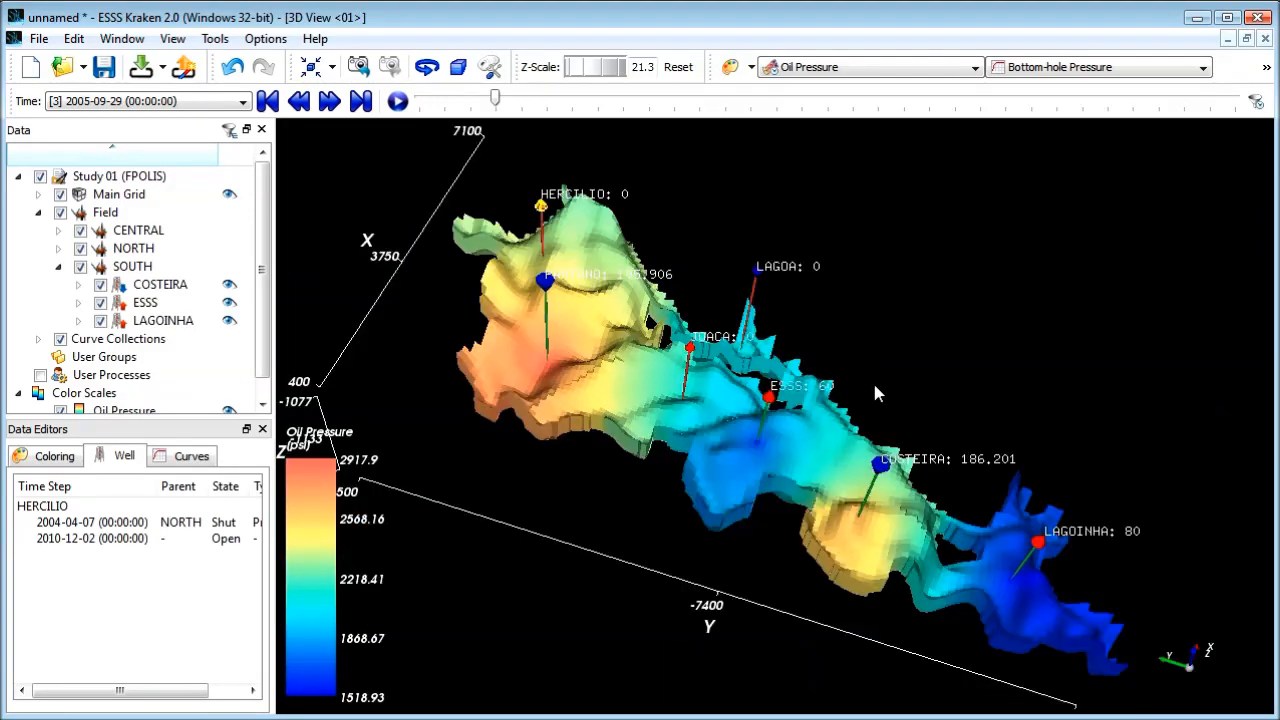